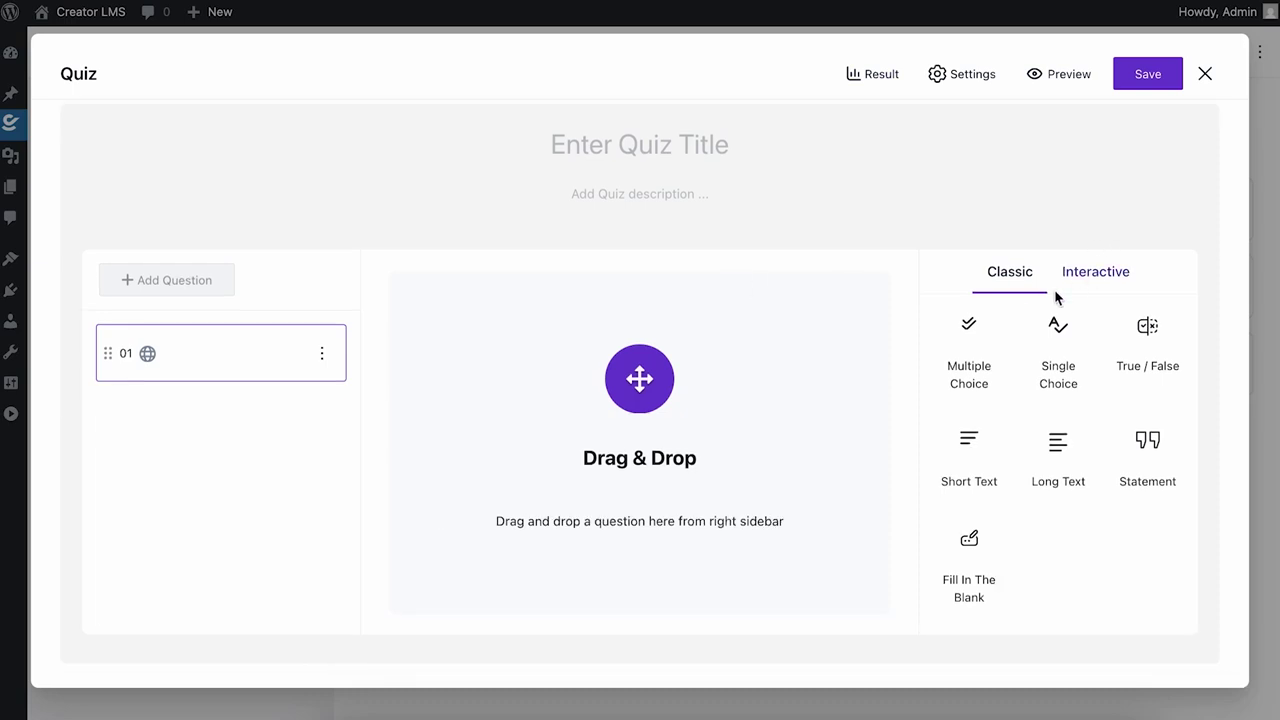
# - View the Classic and Interactive question types, and title the quiz "Digital Marketing Basics"
pyautogui.moveTo(1010, 586)
pyautogui.moveTo(1127, 316)
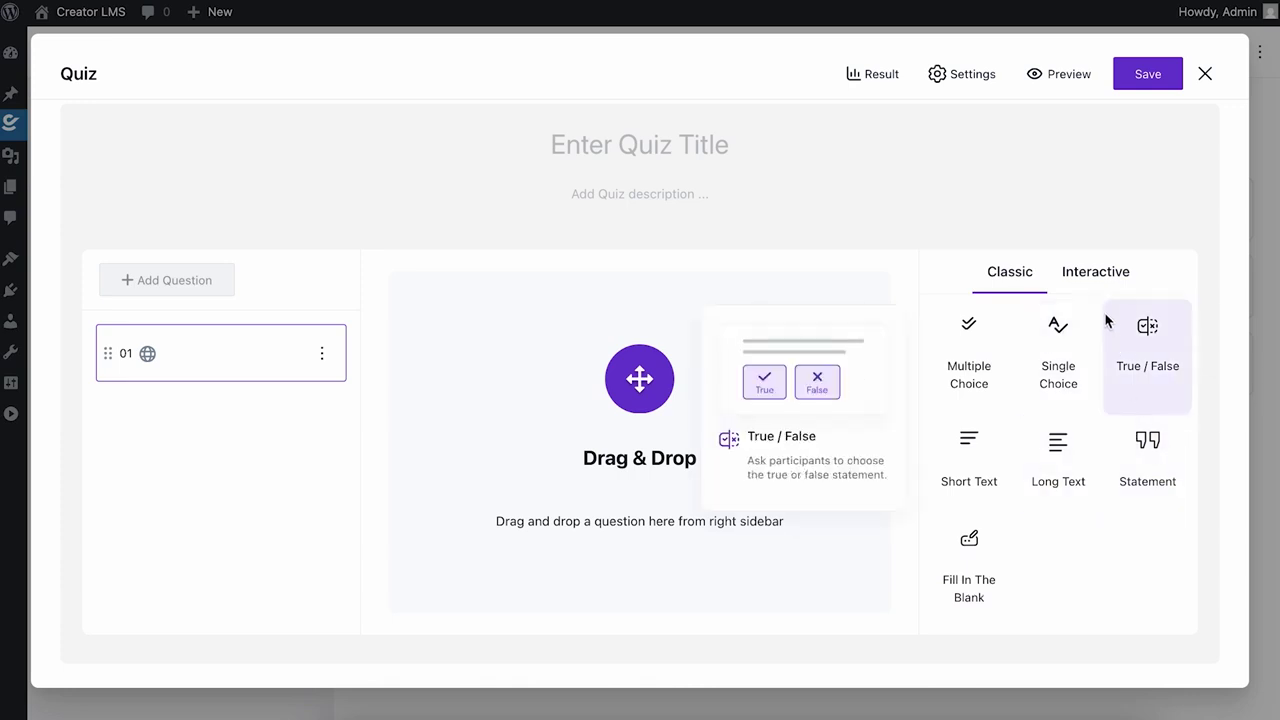
pyautogui.click(1107, 291)
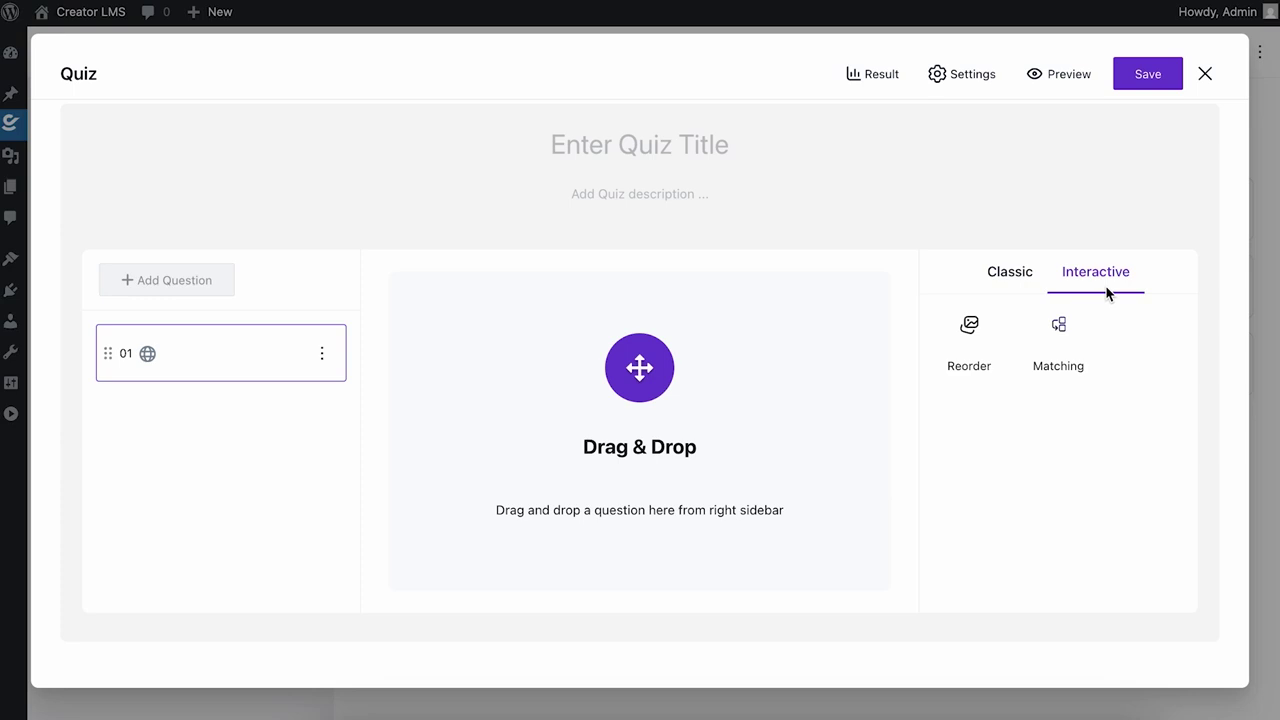
pyautogui.click(587, 148)
pyautogui.write('Digital Marketing Basics')
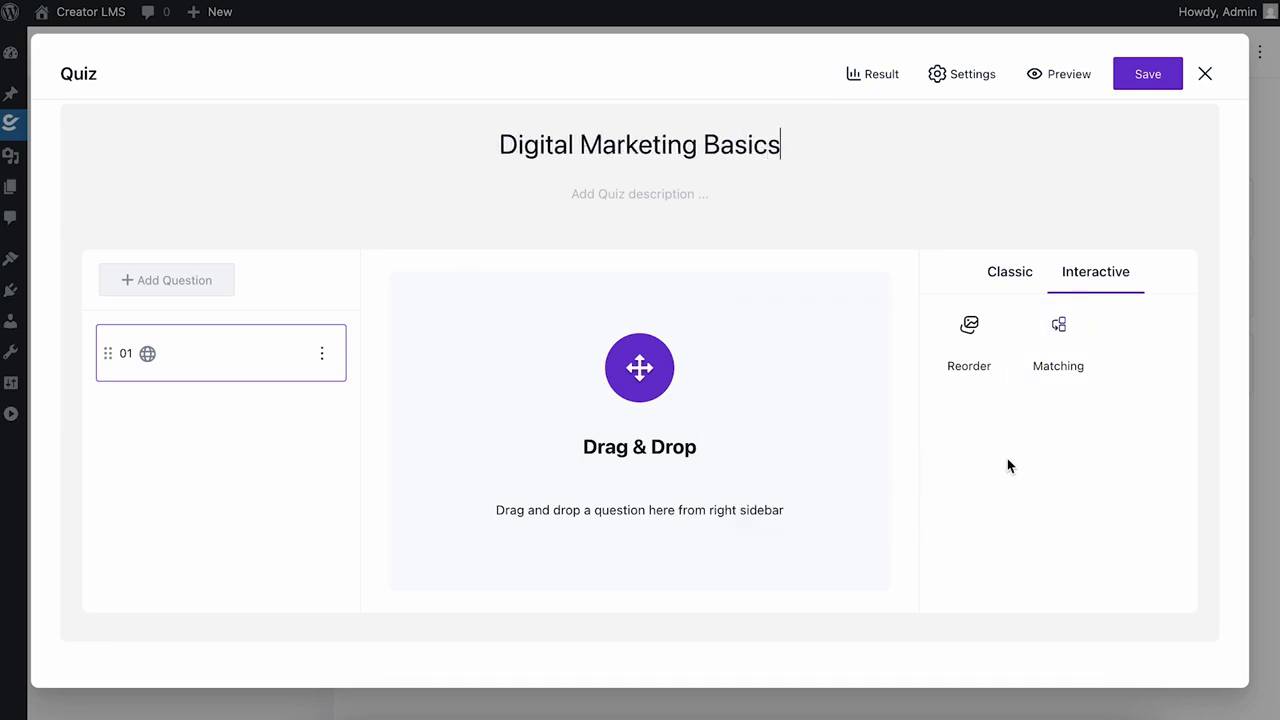
# - Place a Multiple Choice question from the Classic types into question 01
pyautogui.click(1003, 289)
pyautogui.moveTo(960, 372)
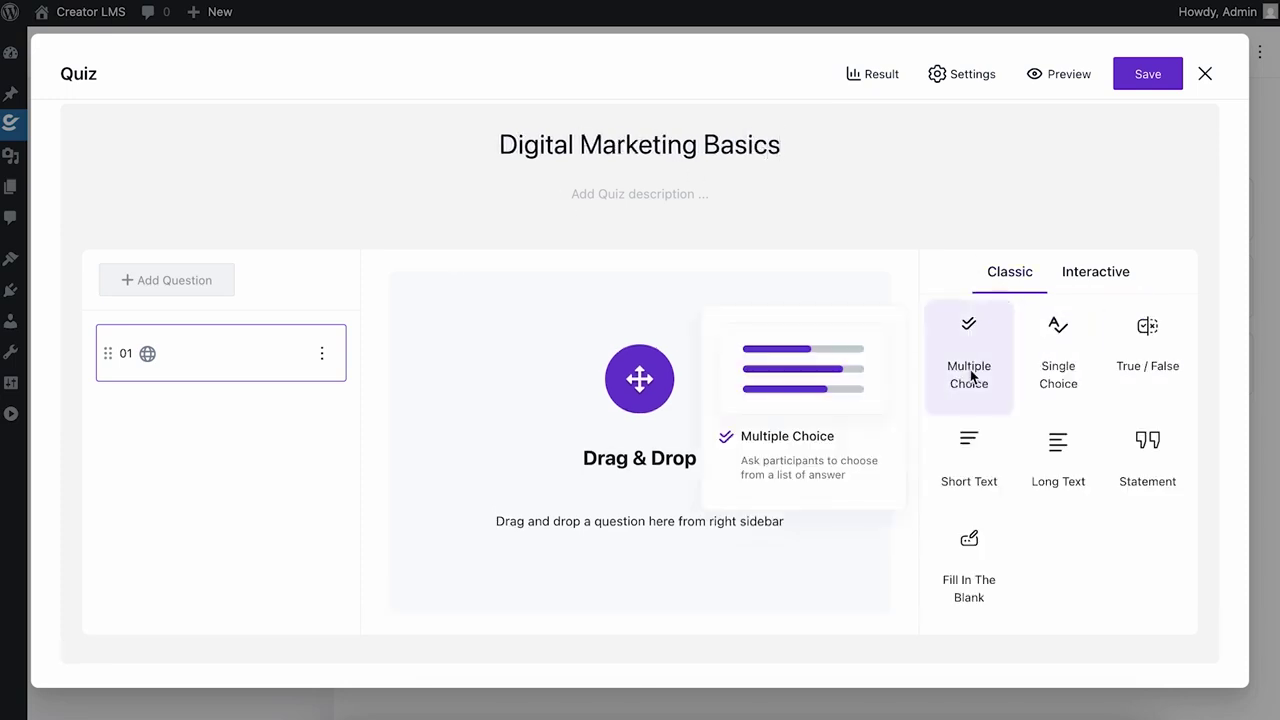
pyautogui.moveTo(975, 383); pyautogui.dragTo(594, 409)
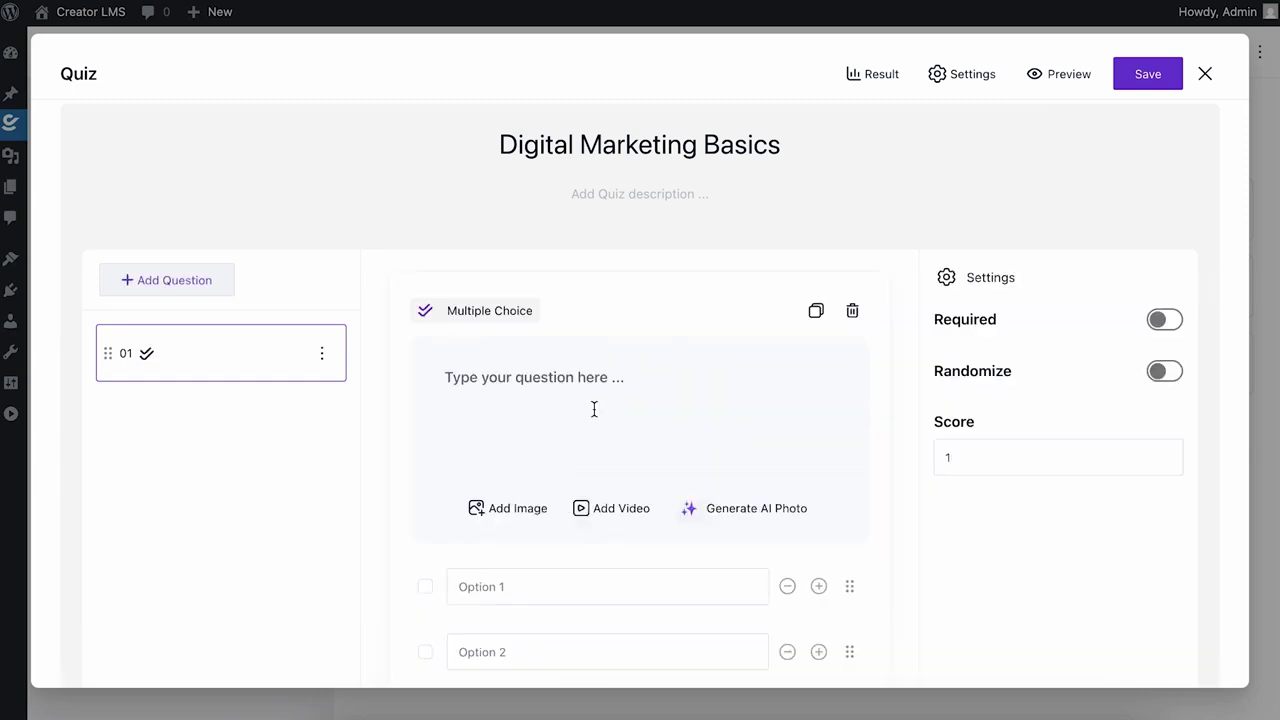
# - Enter "Choose The Ones That Apply to Content Marketing" as the text of the Multiple Choice question
pyautogui.scroll(-1, 619, 481)
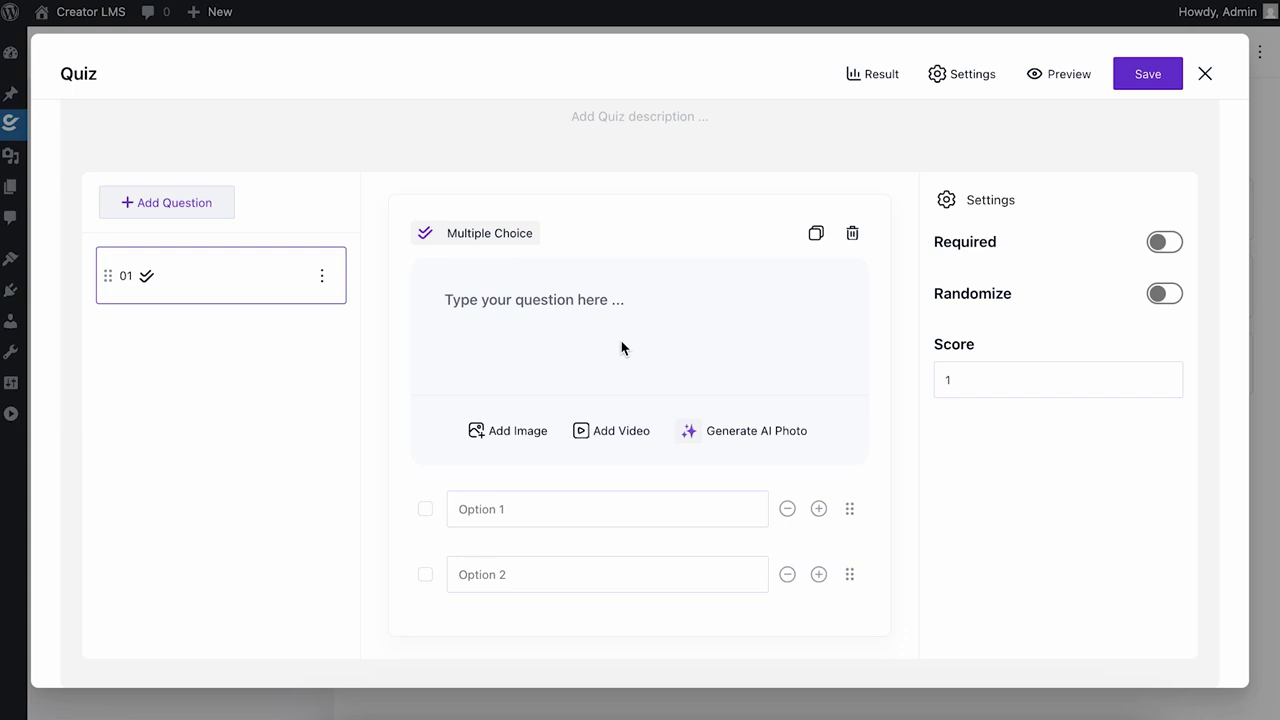
pyautogui.click(567, 303)
pyautogui.write('Choose The Ones Tjh')
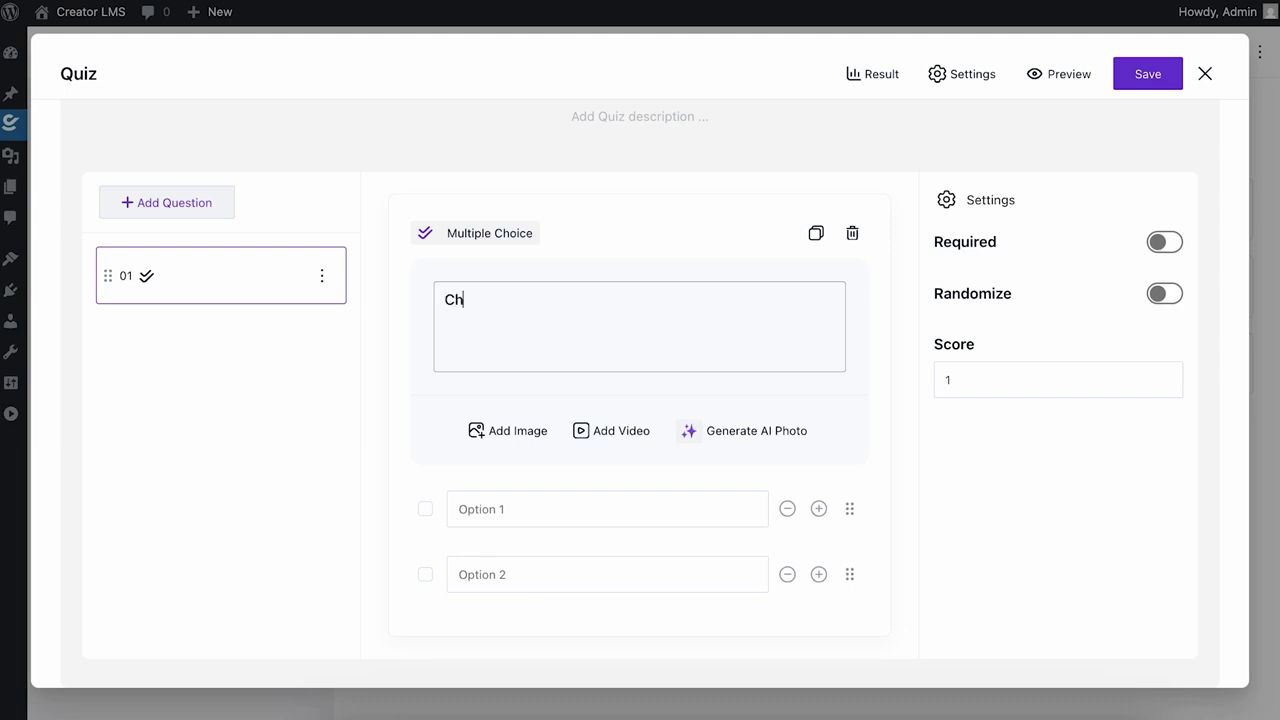
pyautogui.press('BackSpace')
pyautogui.press('BackSpace')
pyautogui.write('ha')
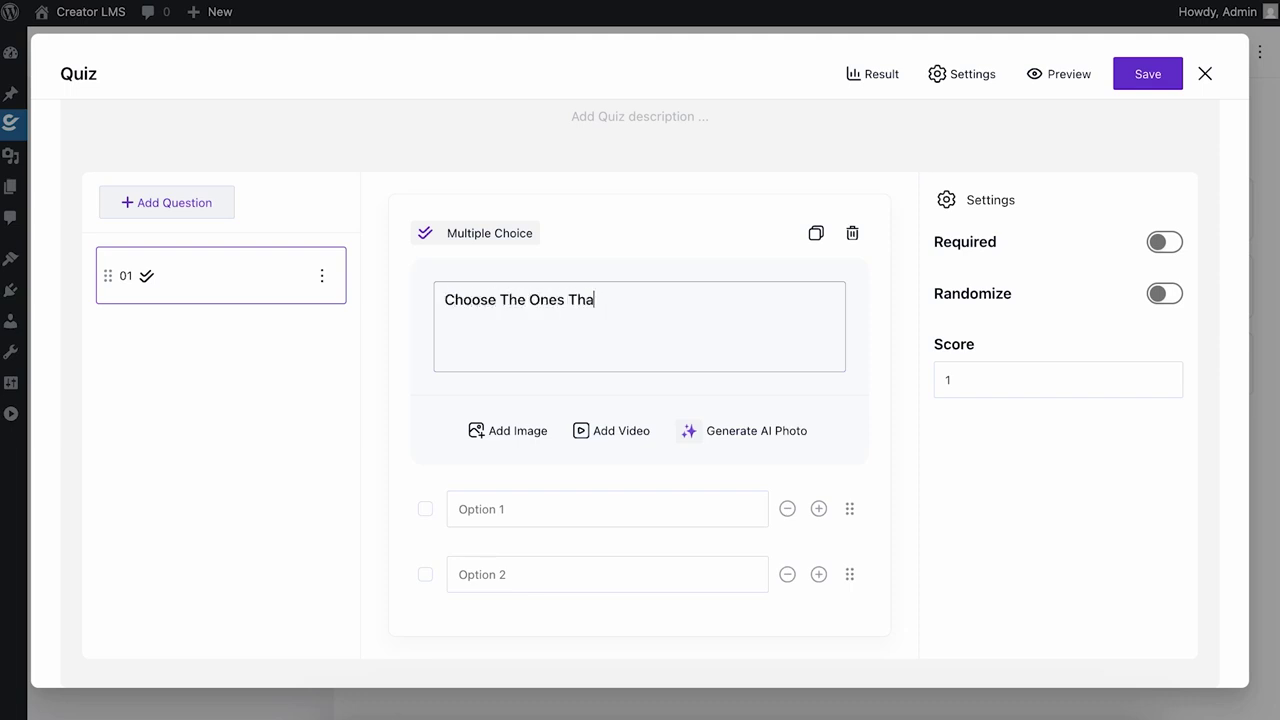
pyautogui.write('t Apply to Content Marketing')
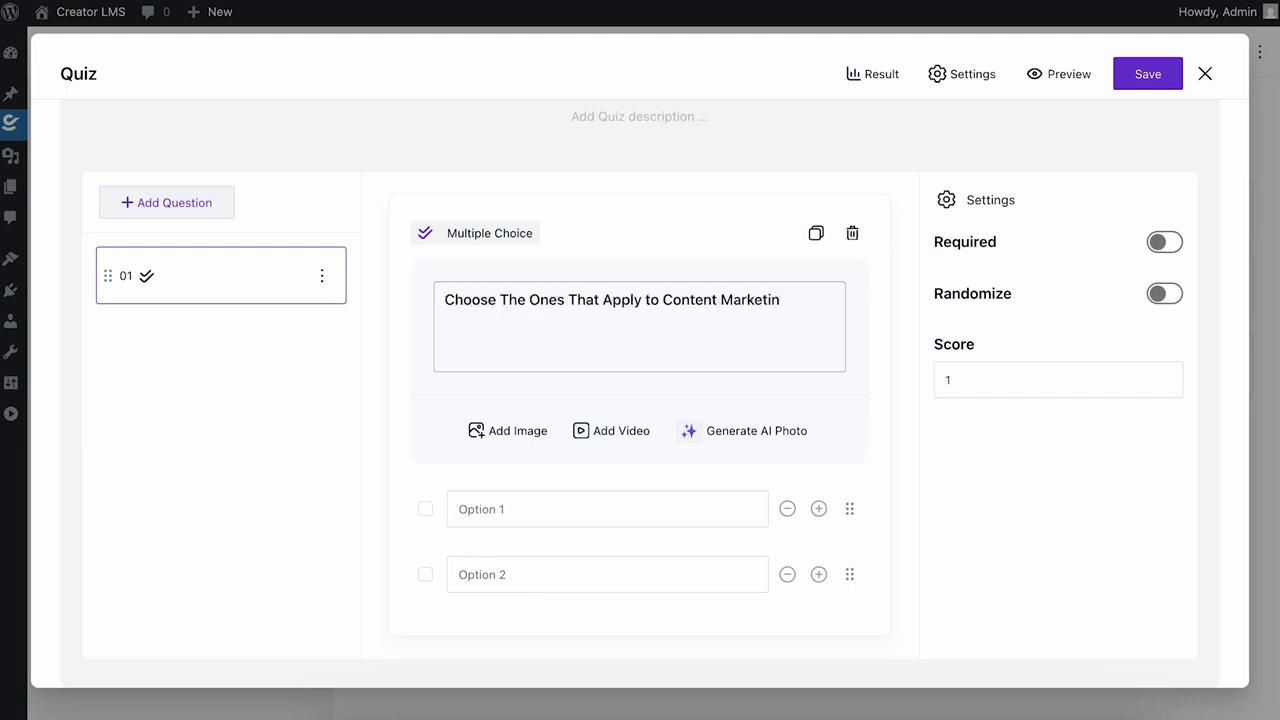
# - Fill in the first two answer options with "SEO" and "Videos"
pyautogui.click(520, 514)
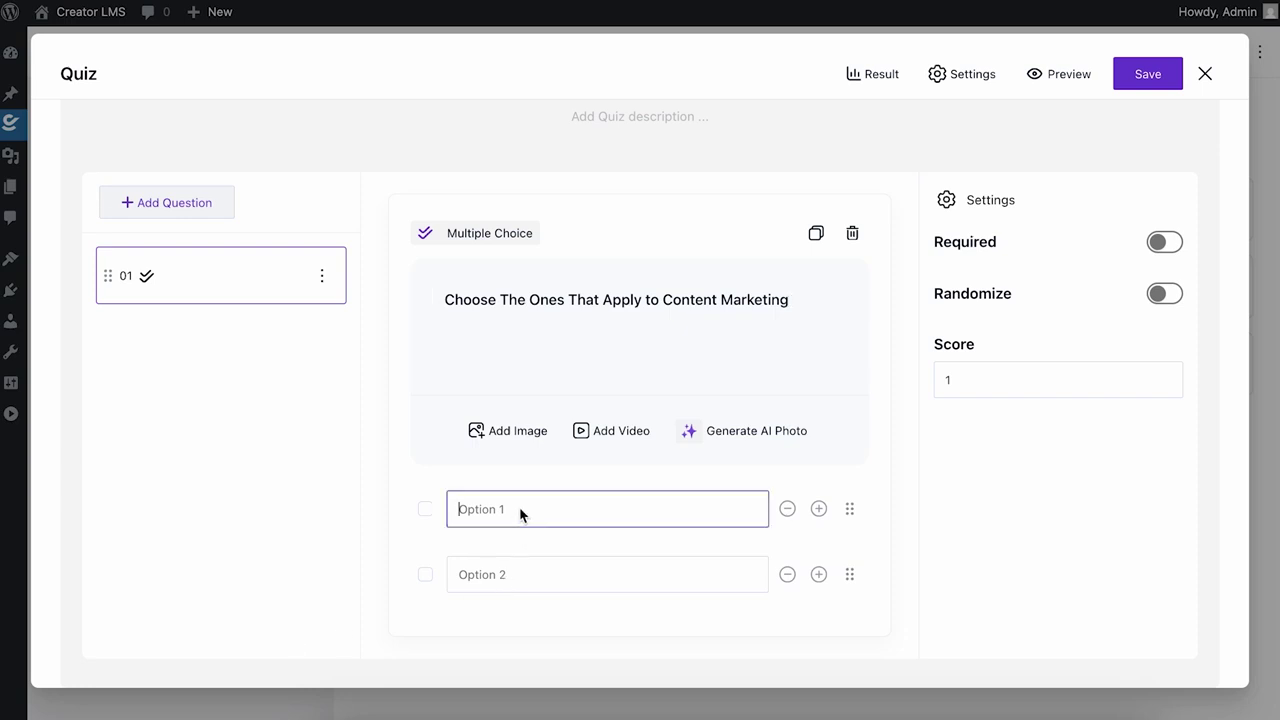
pyautogui.write('SEO')
pyautogui.click(507, 577)
pyautogui.write('Videos')
# - Add a third and a fourth answer option reading "Emails" and "Paid Ads"
pyautogui.click(818, 574)
pyautogui.scroll(-1, 640, 481)
pyautogui.click(570, 583)
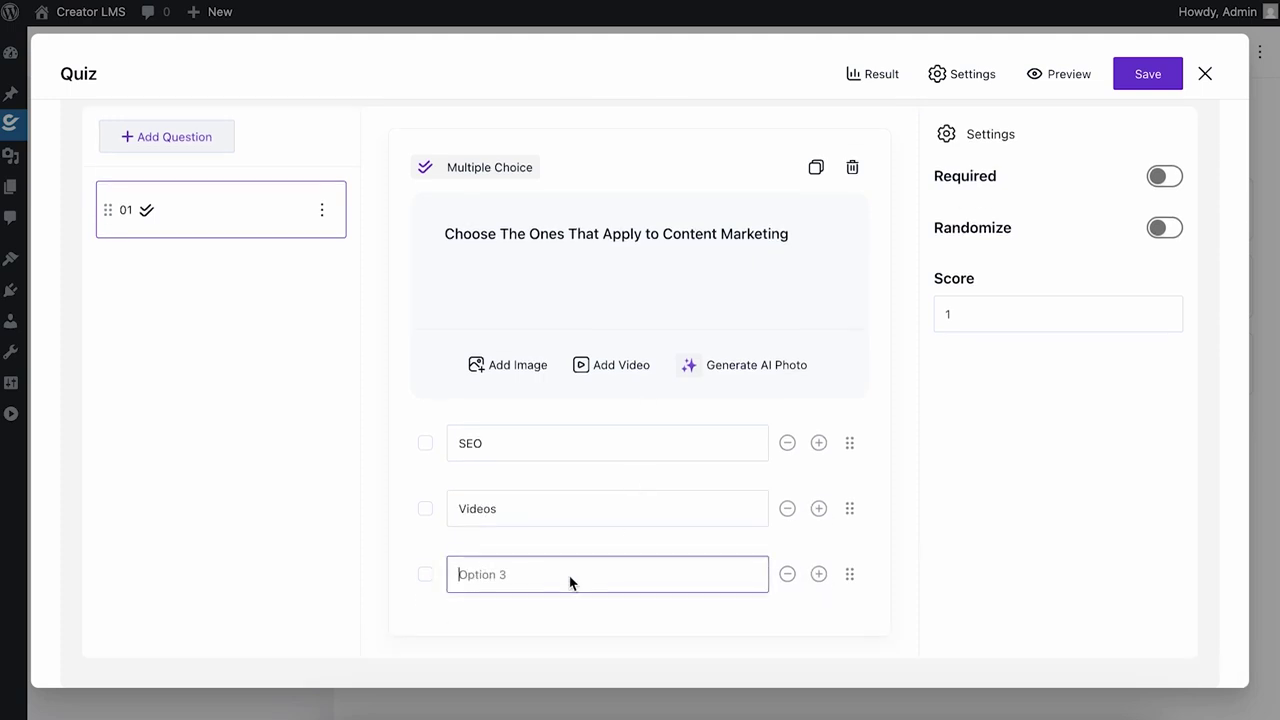
pyautogui.write('Emails')
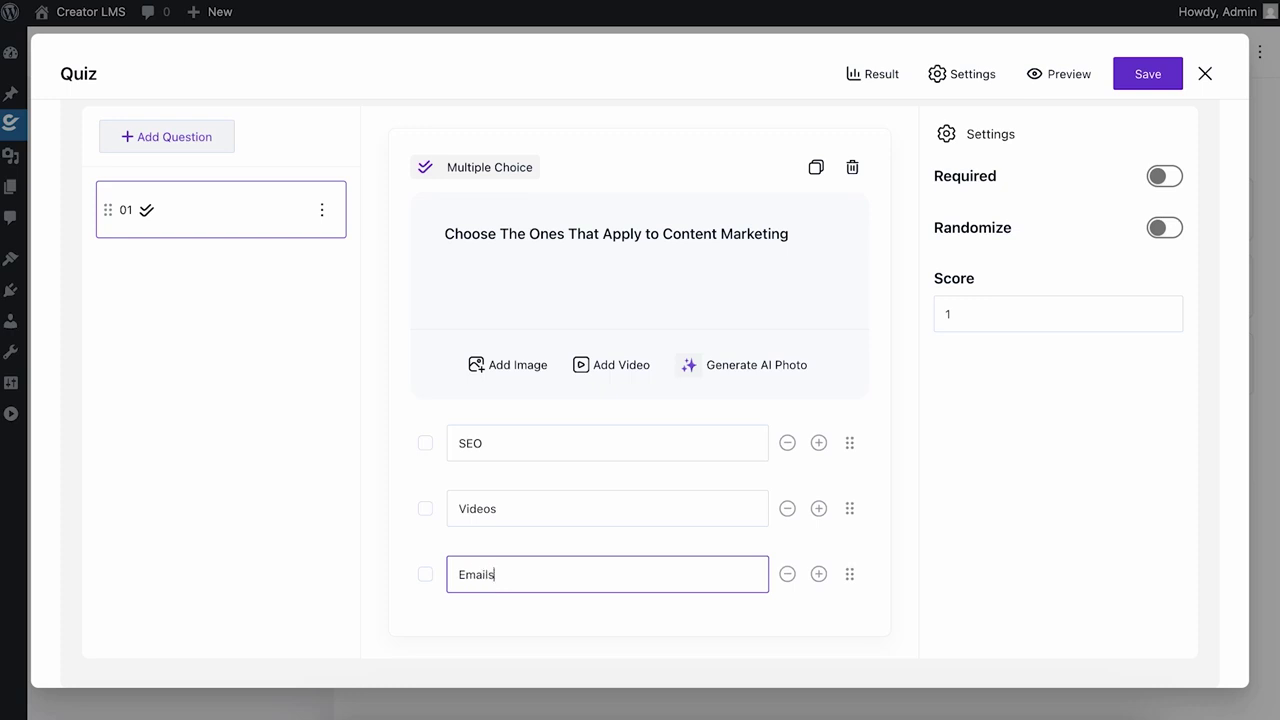
pyautogui.press('Return')
pyautogui.click(580, 641)
pyautogui.scroll(-1, 581, 645)
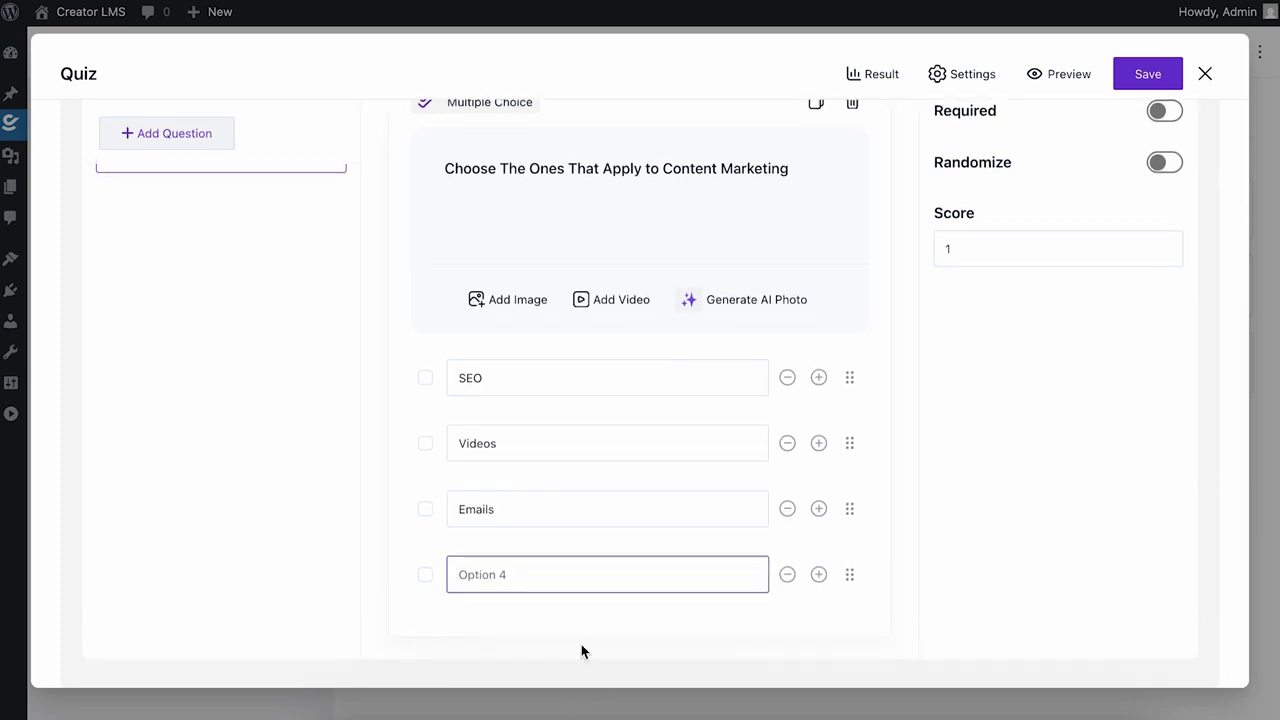
pyautogui.write('Paid Ads')
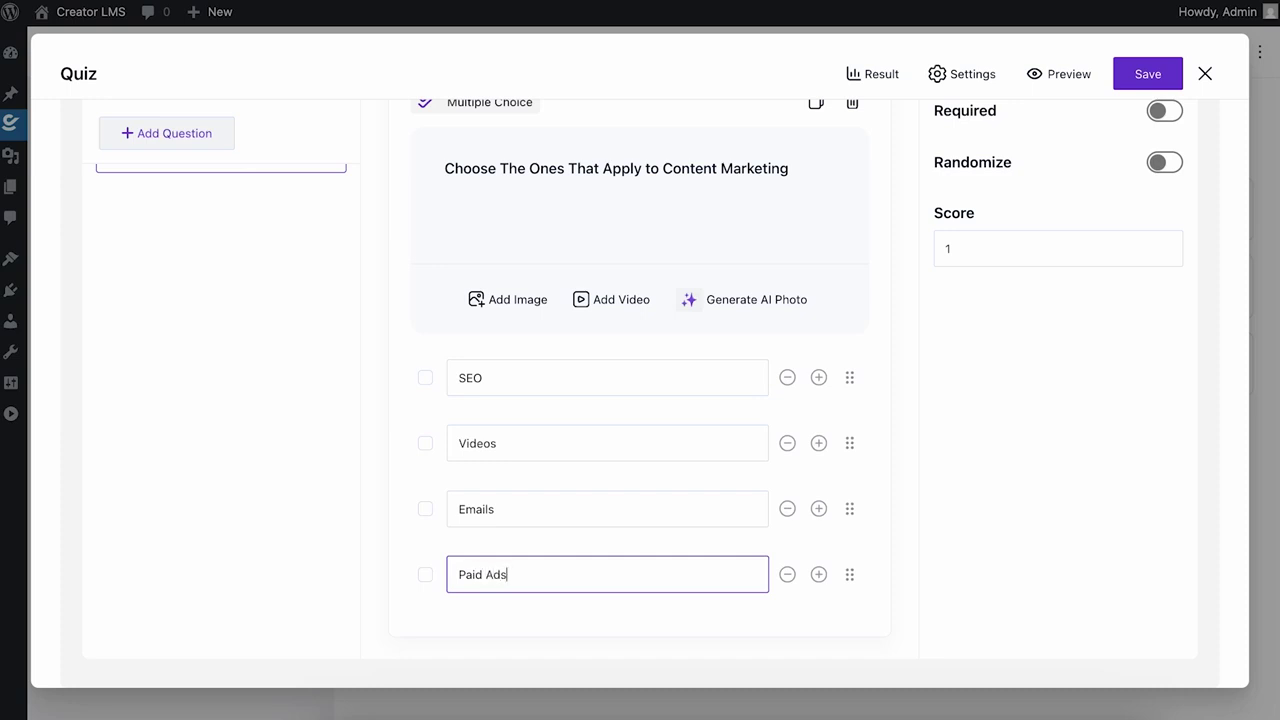
pyautogui.click(1012, 583)
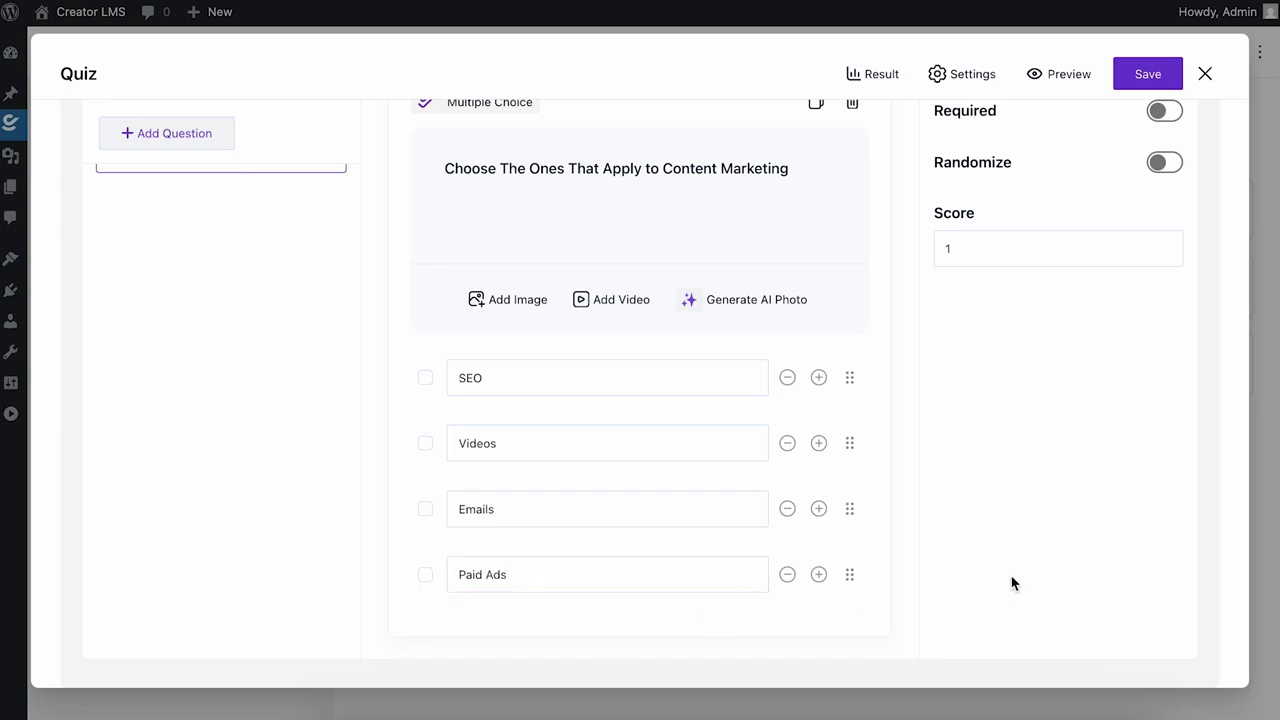
# - Mark the SEO, Videos and Emails options as correct answers
pyautogui.click(425, 377)
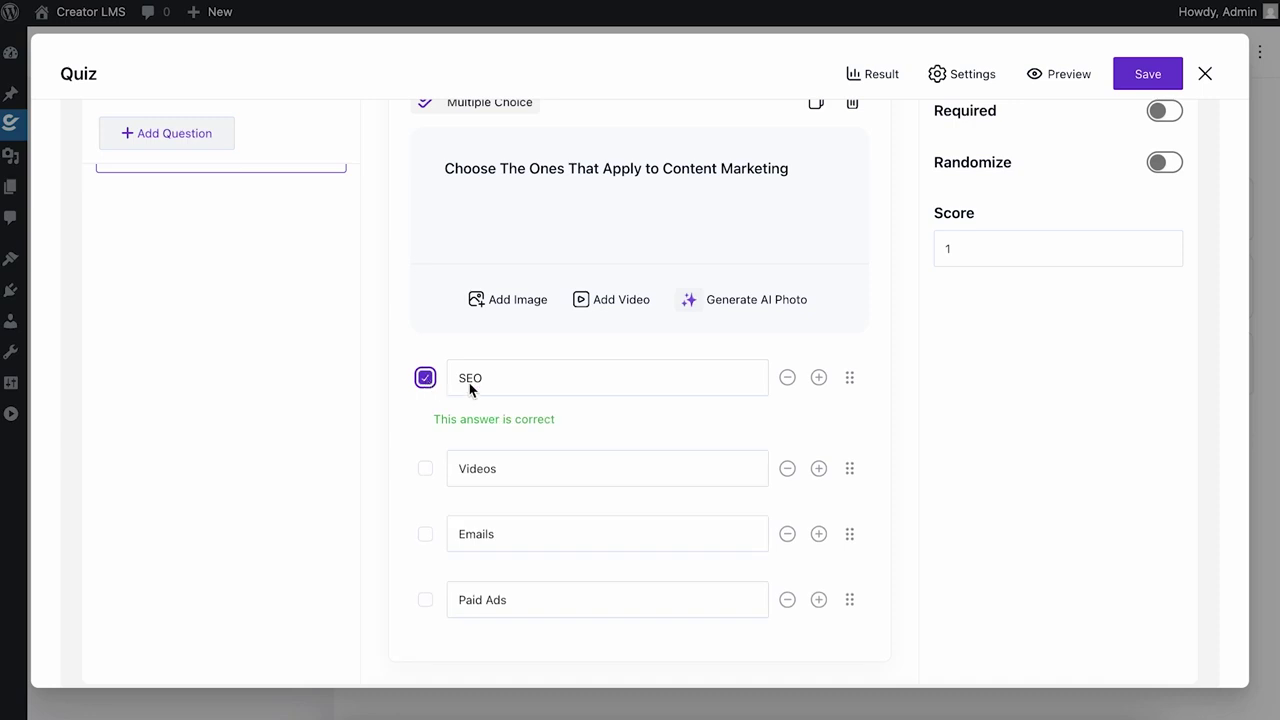
pyautogui.click(424, 468)
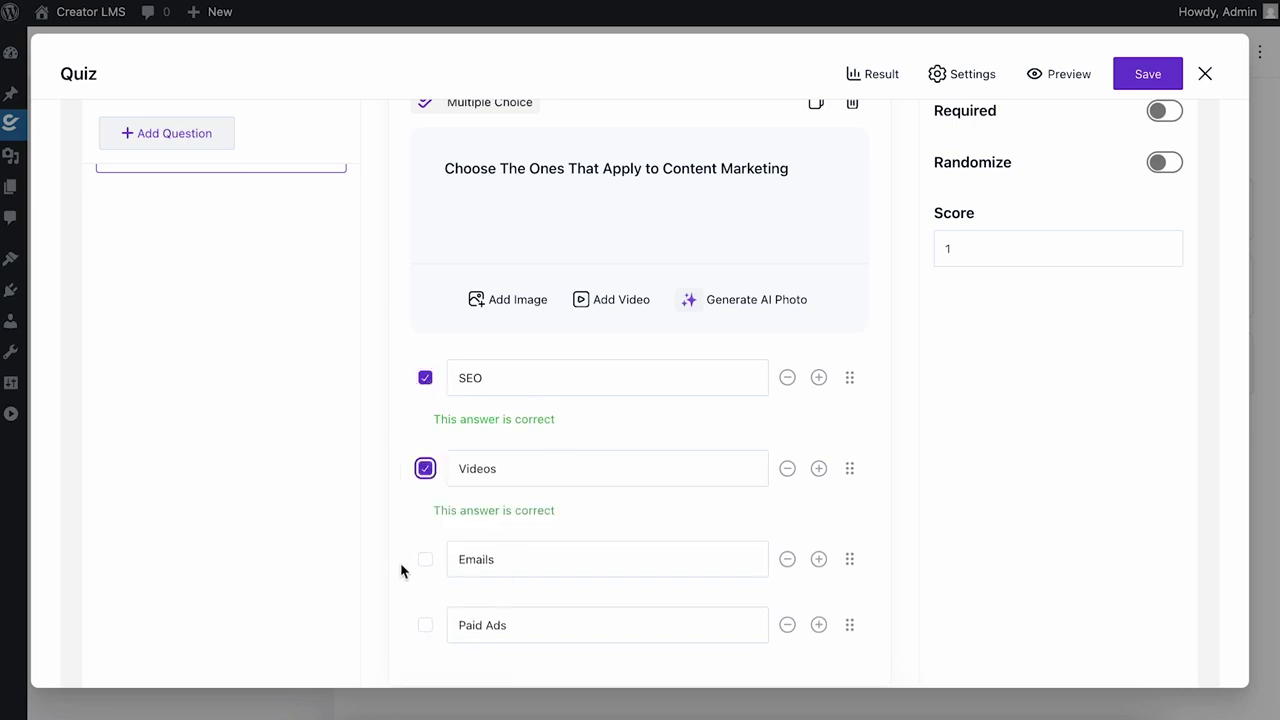
pyautogui.click(425, 560)
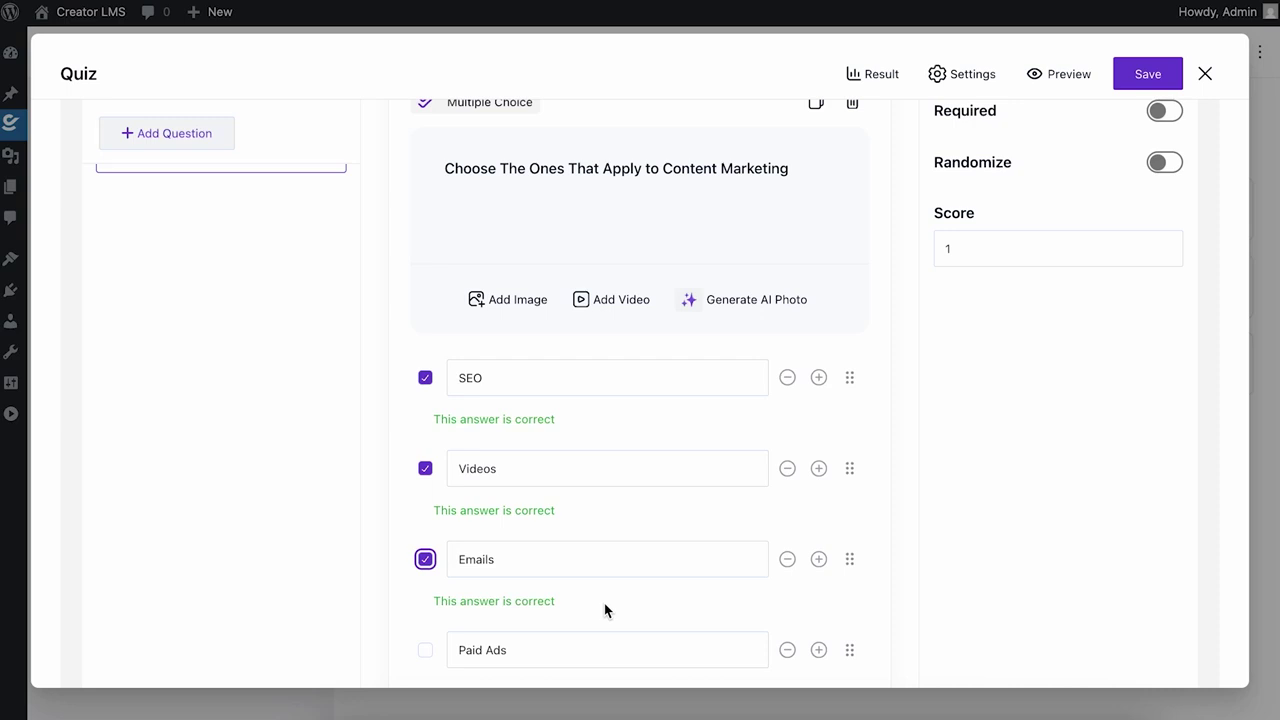
# - Make the Multiple Choice question required, randomize its options and set its score to 5
pyautogui.scroll(3, 604, 603)
pyautogui.scroll(-3, 604, 603)
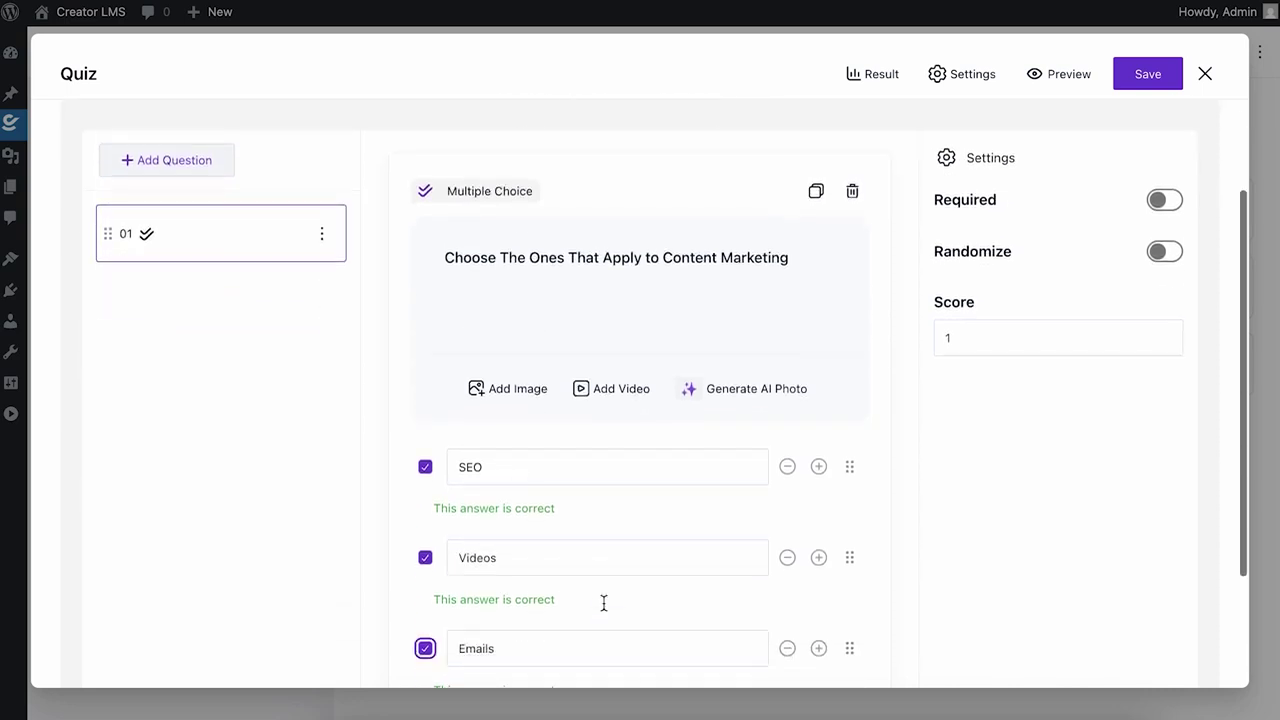
pyautogui.scroll(3, 1077, 246)
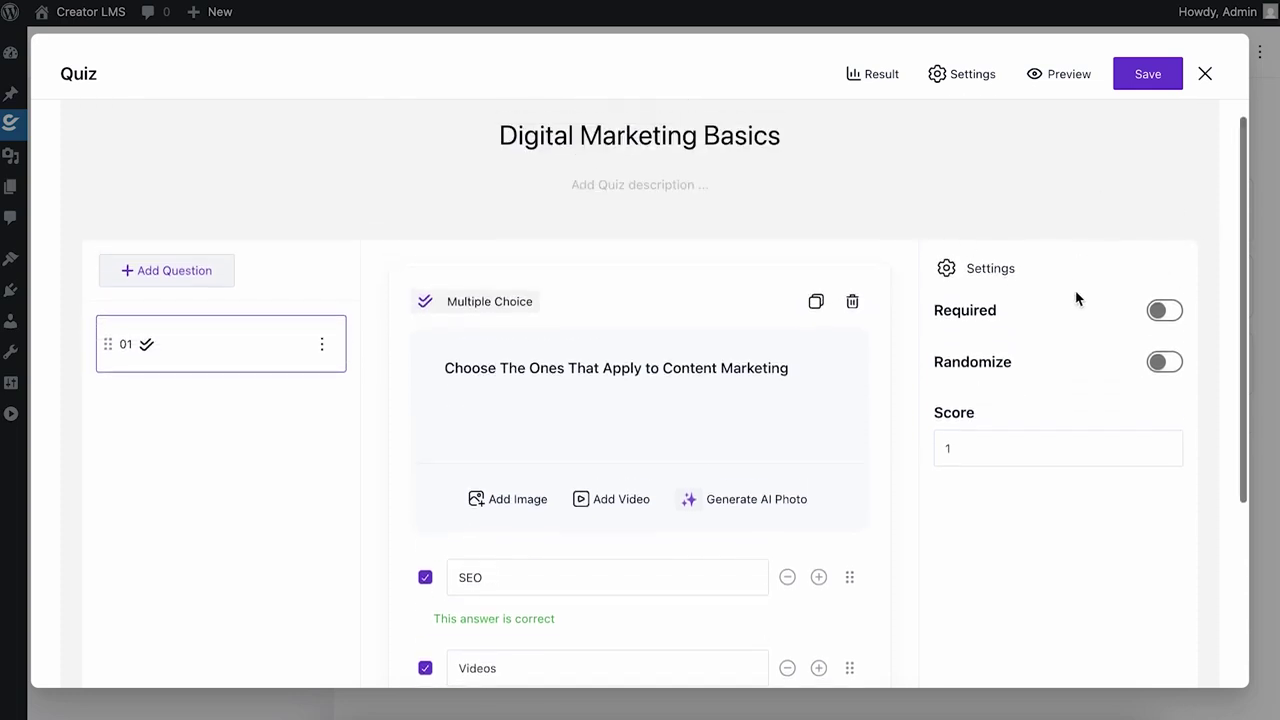
pyautogui.click(1161, 311)
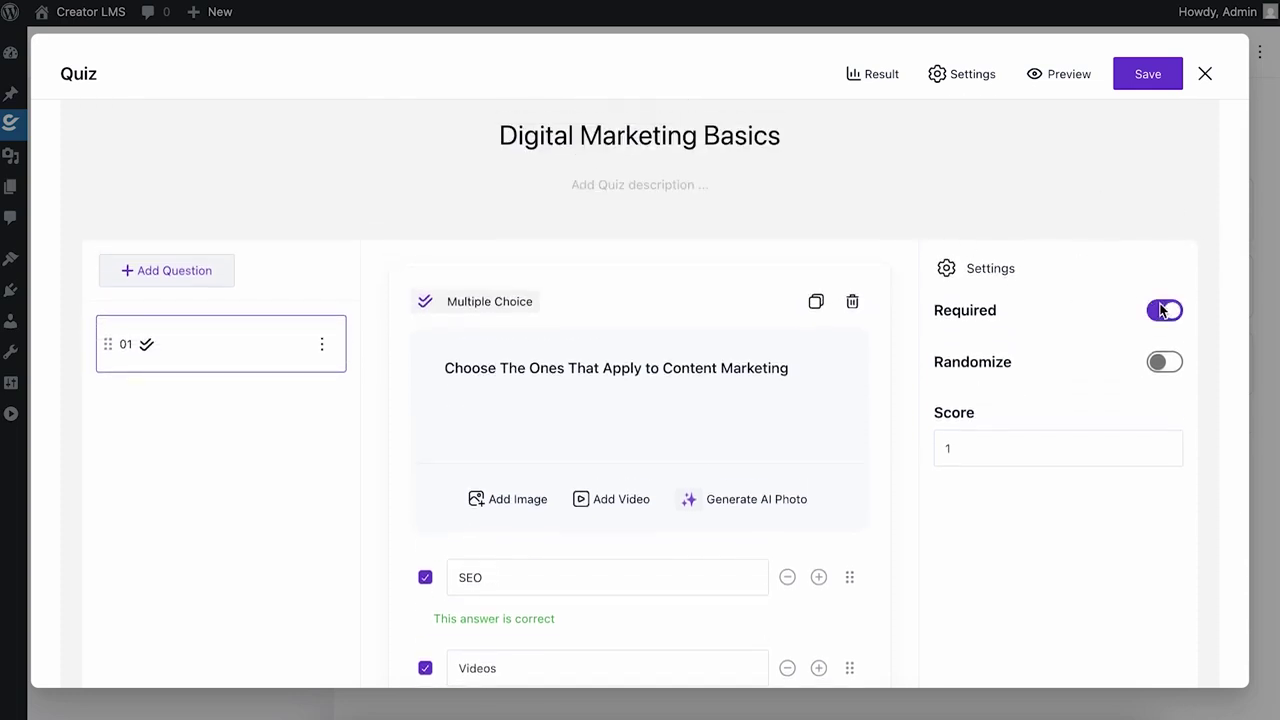
pyautogui.click(1165, 362)
pyautogui.click(966, 449)
pyautogui.press('BackSpace')
pyautogui.write('5')
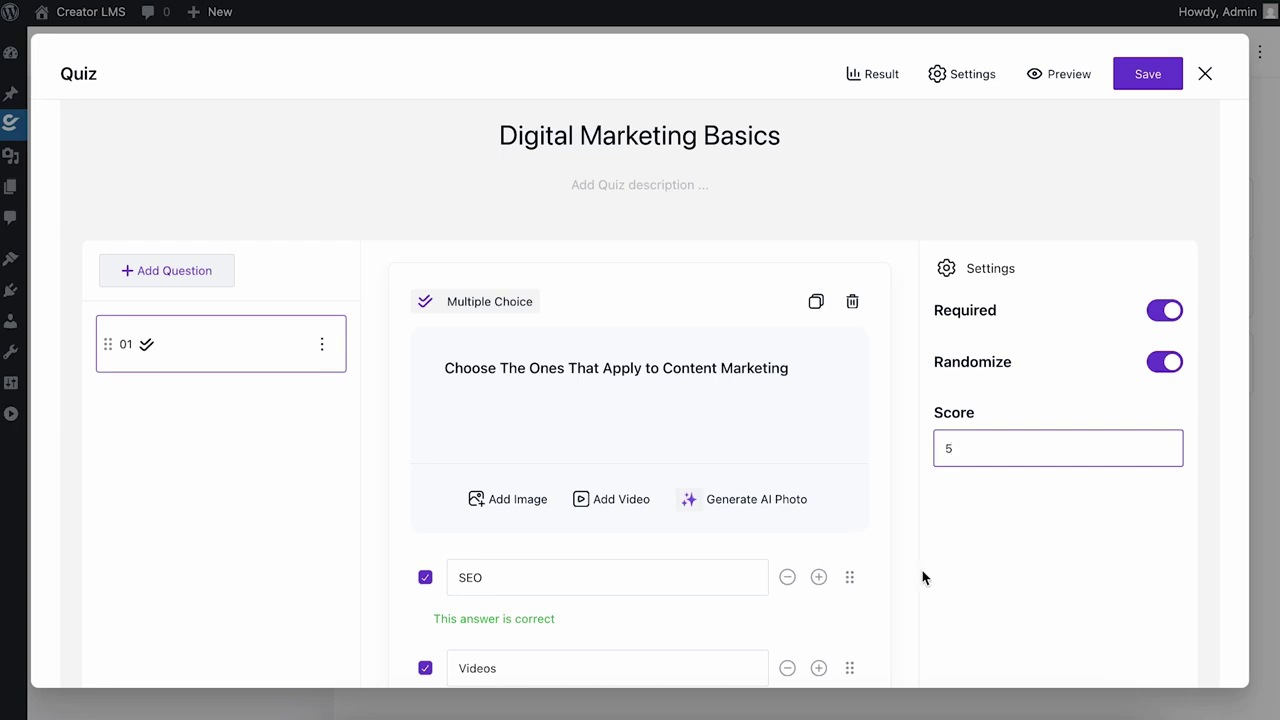
pyautogui.click(1027, 596)
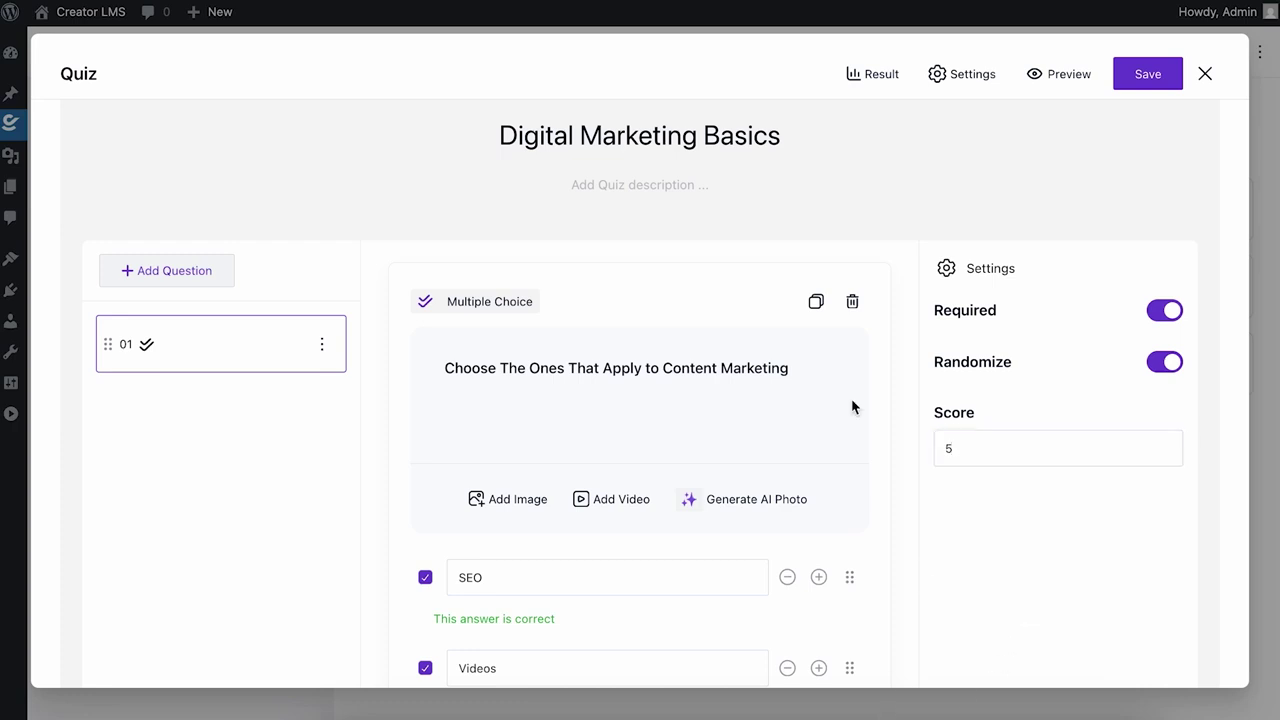
# - Try out a Single Choice question as question 02 and delete it again
pyautogui.click(177, 282)
pyautogui.moveTo(1066, 344); pyautogui.dragTo(584, 400)
pyautogui.scroll(-1, 622, 478)
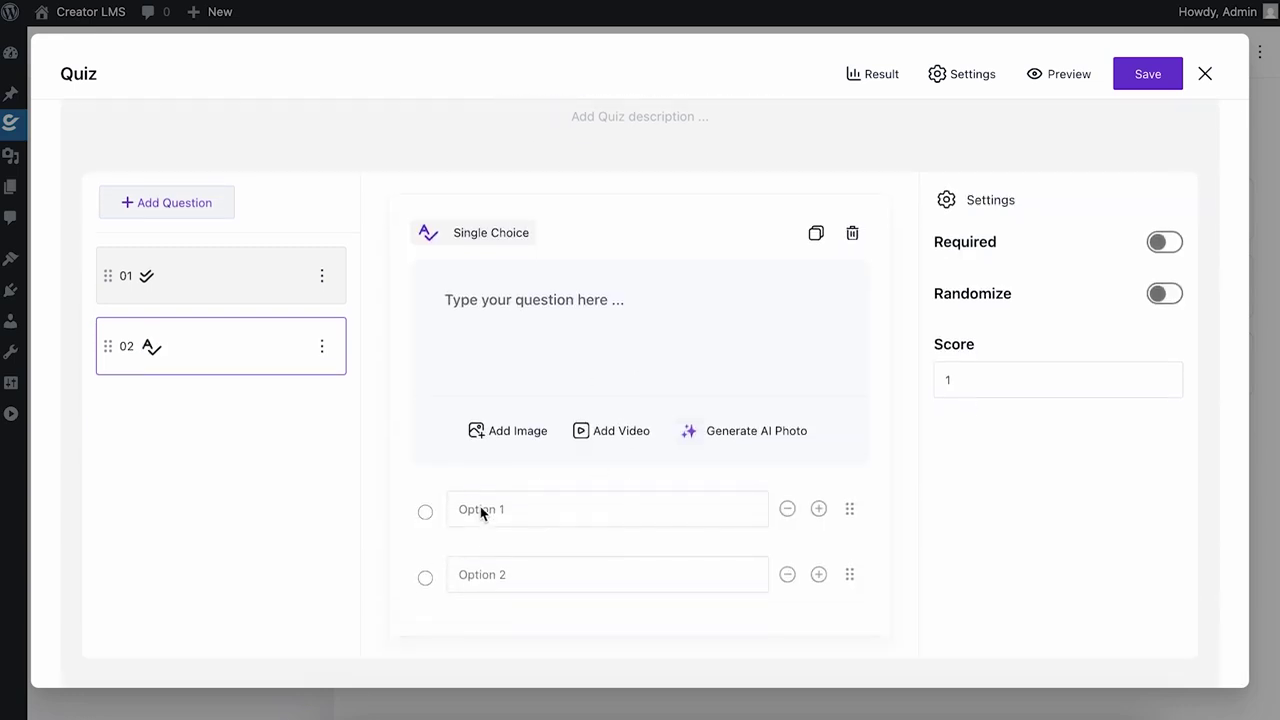
pyautogui.click(852, 234)
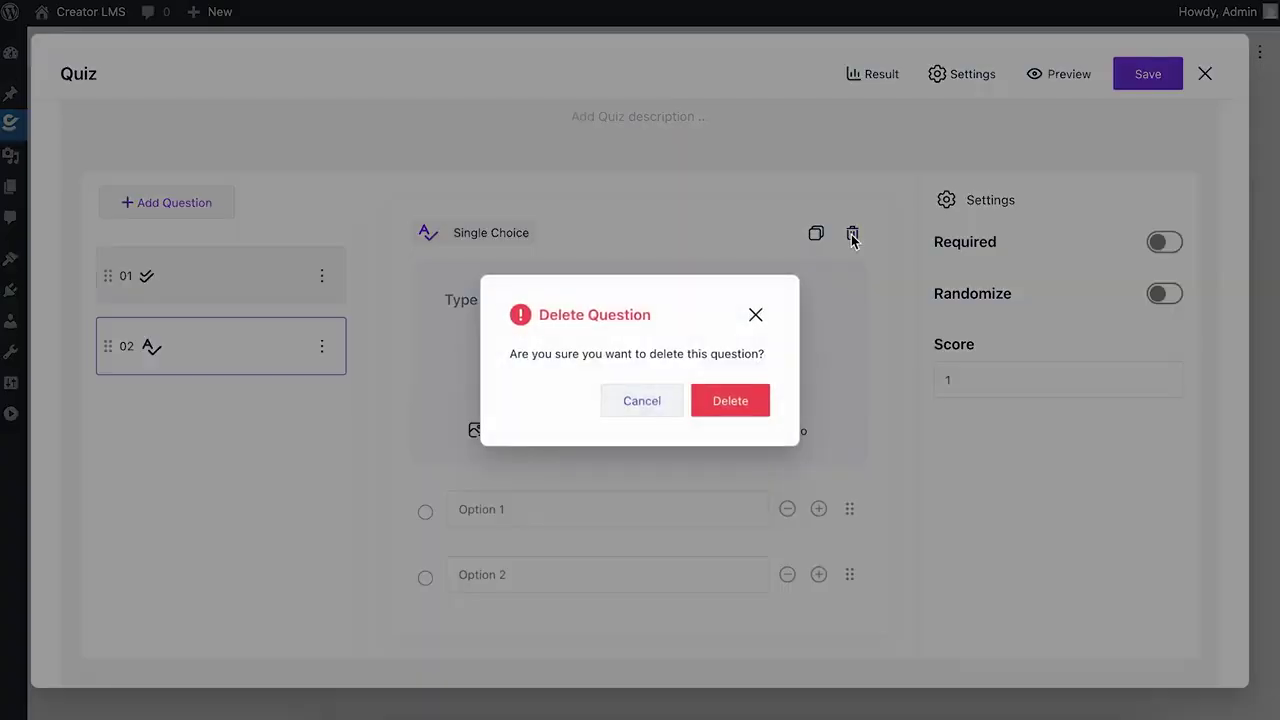
pyautogui.click(735, 399)
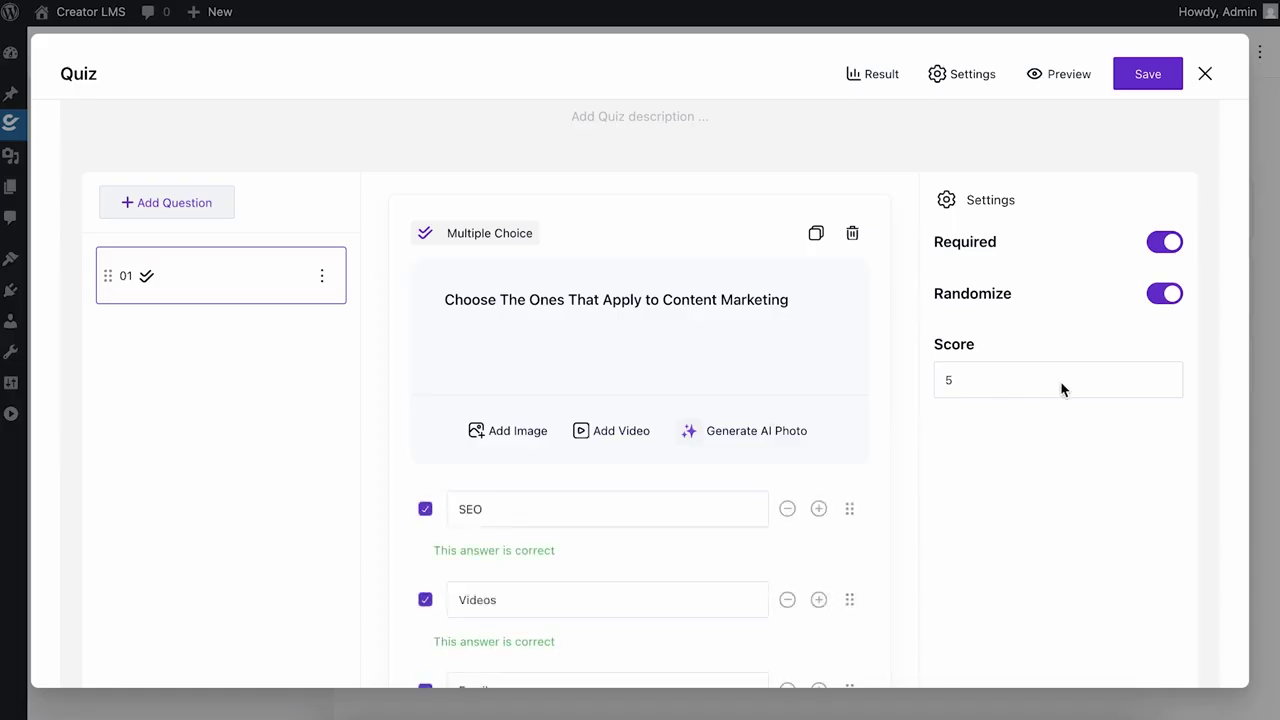
# - Add a Long Text question as question 02, look over its fields, and delete it
pyautogui.click(181, 192)
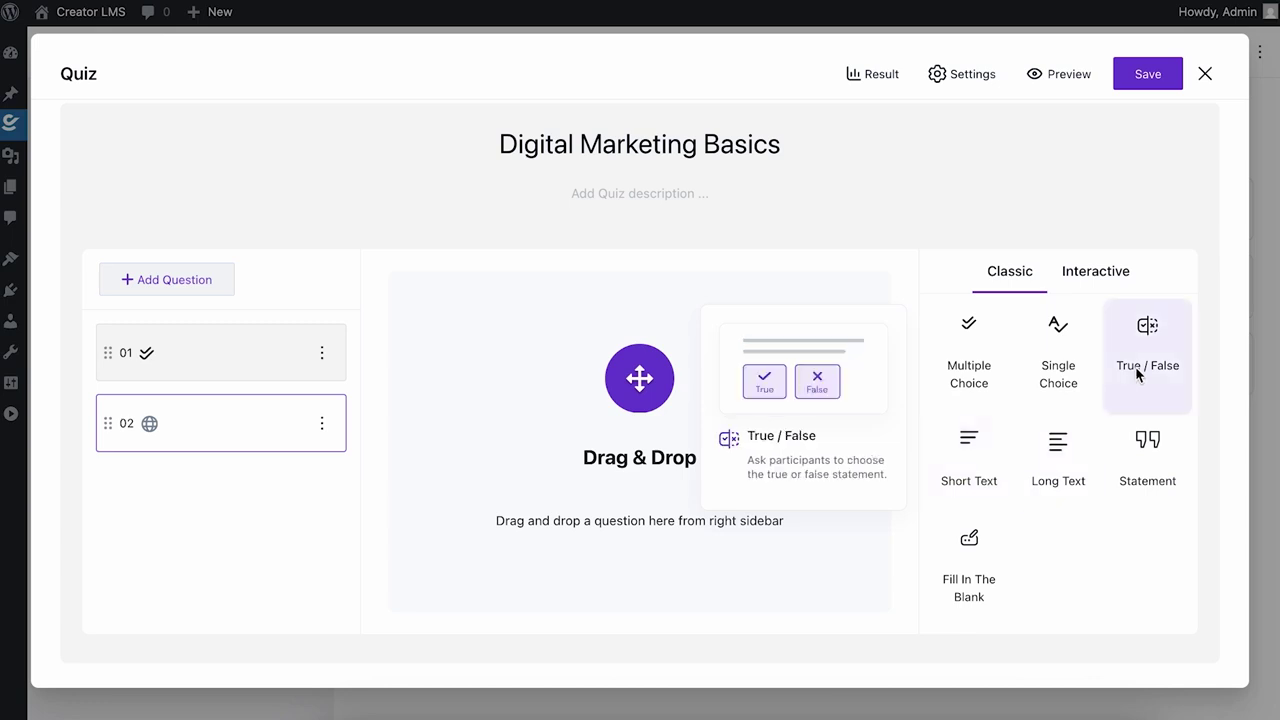
pyautogui.moveTo(1080, 478); pyautogui.dragTo(597, 425)
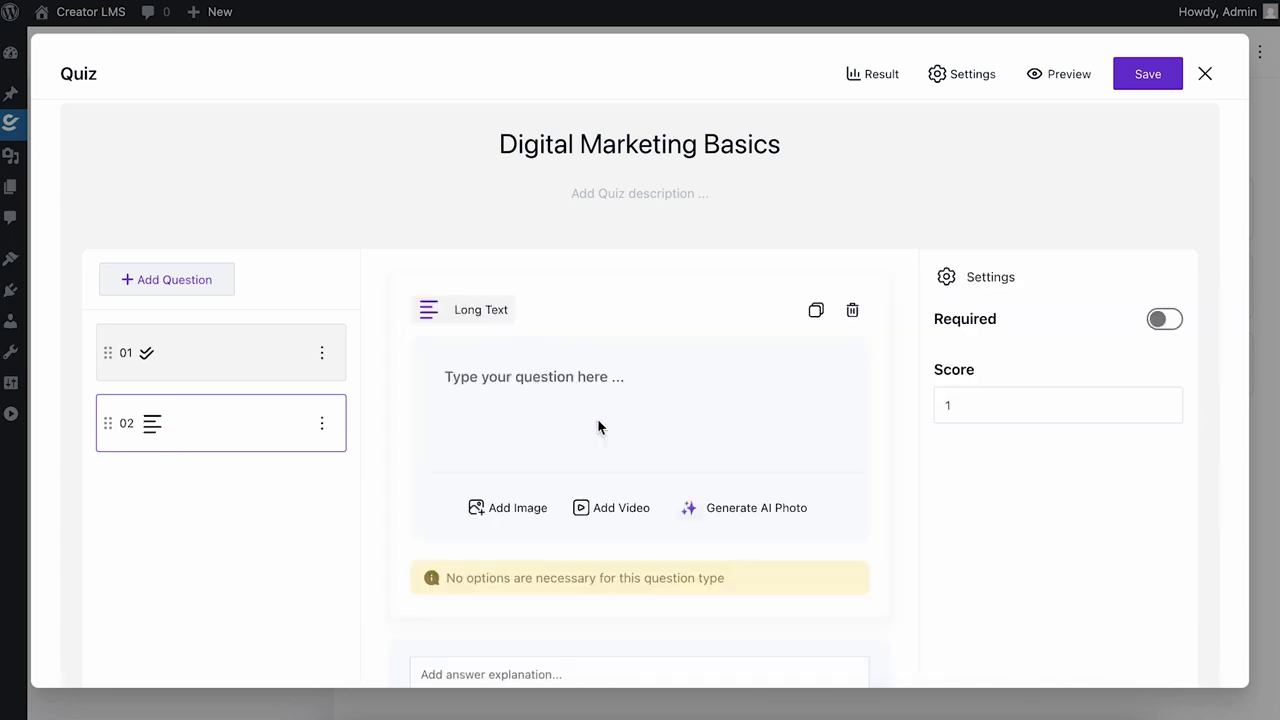
pyautogui.scroll(1, 503, 298)
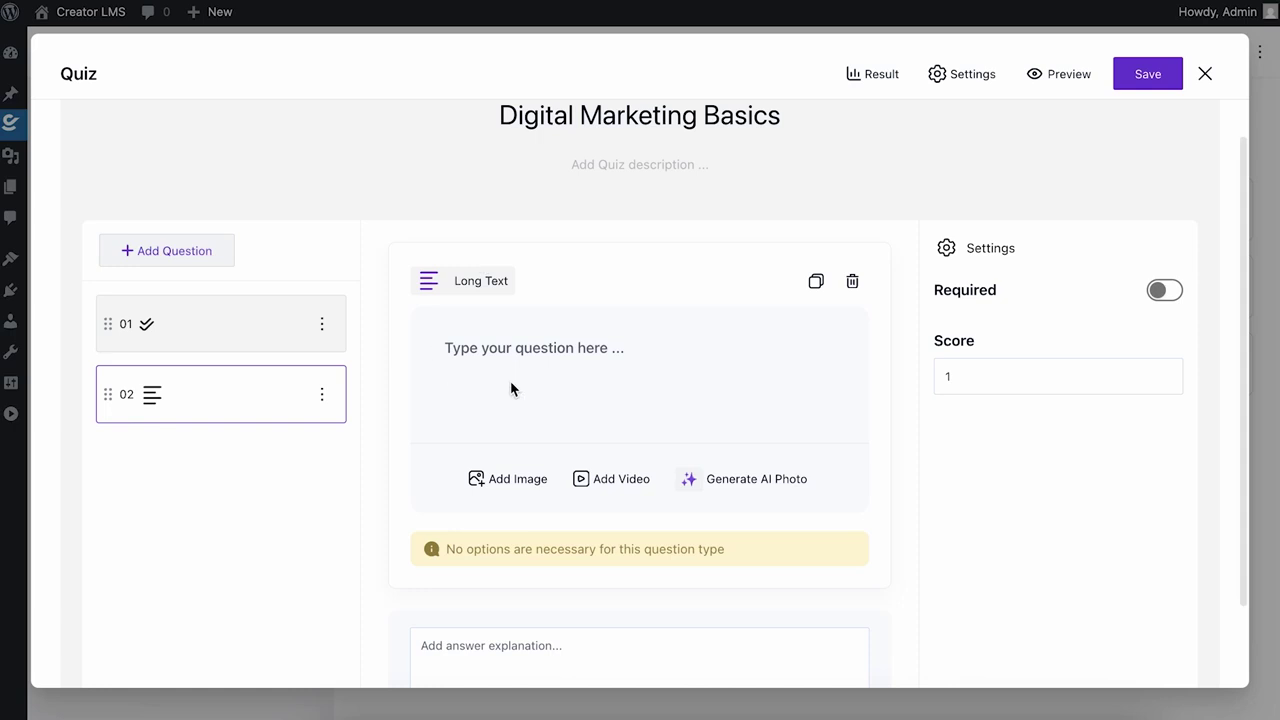
pyautogui.scroll(-1, 680, 360)
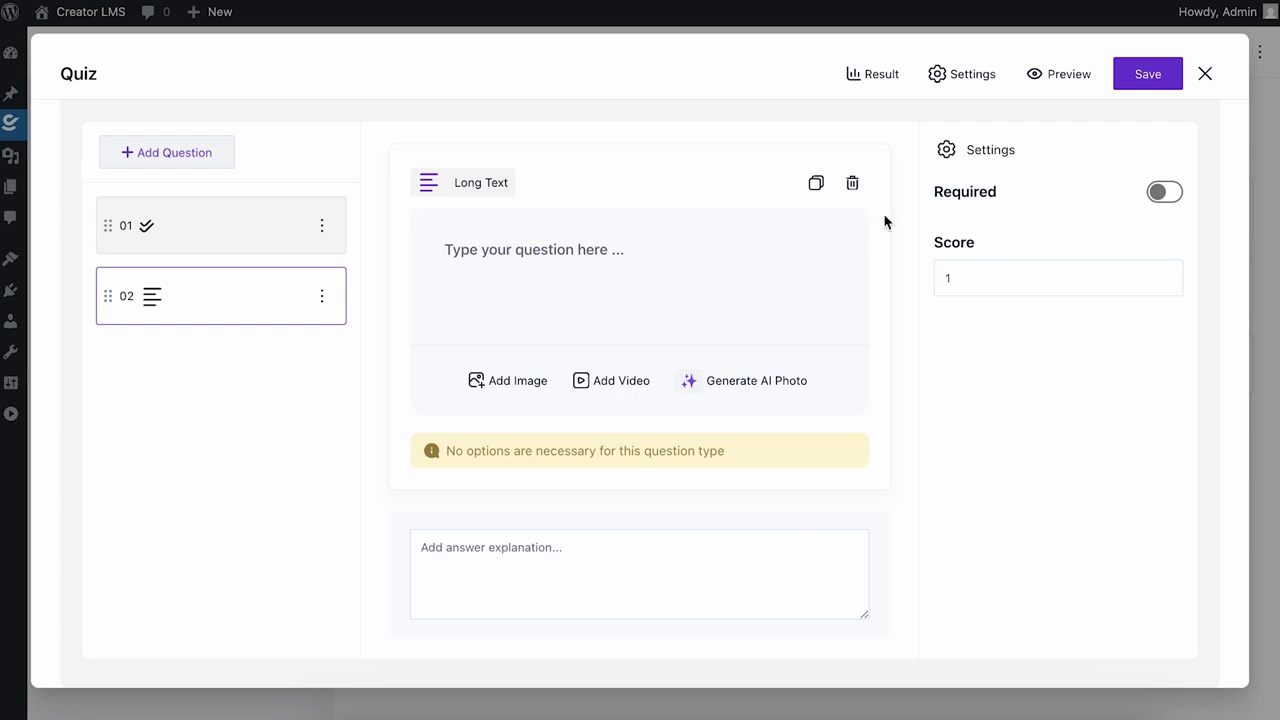
pyautogui.click(852, 183)
pyautogui.click(706, 401)
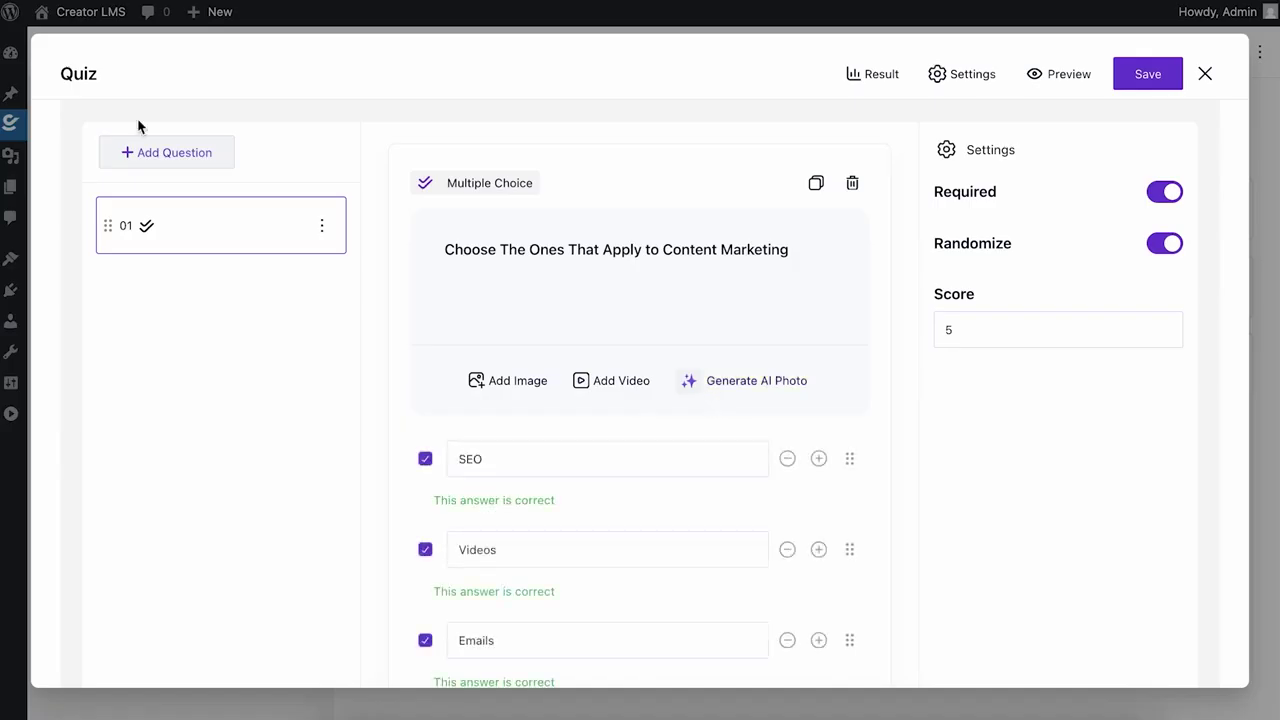
# - Insert a Statement question as question 02 and remove it from the quiz
pyautogui.click(167, 152)
pyautogui.moveTo(1078, 473); pyautogui.dragTo(551, 351)
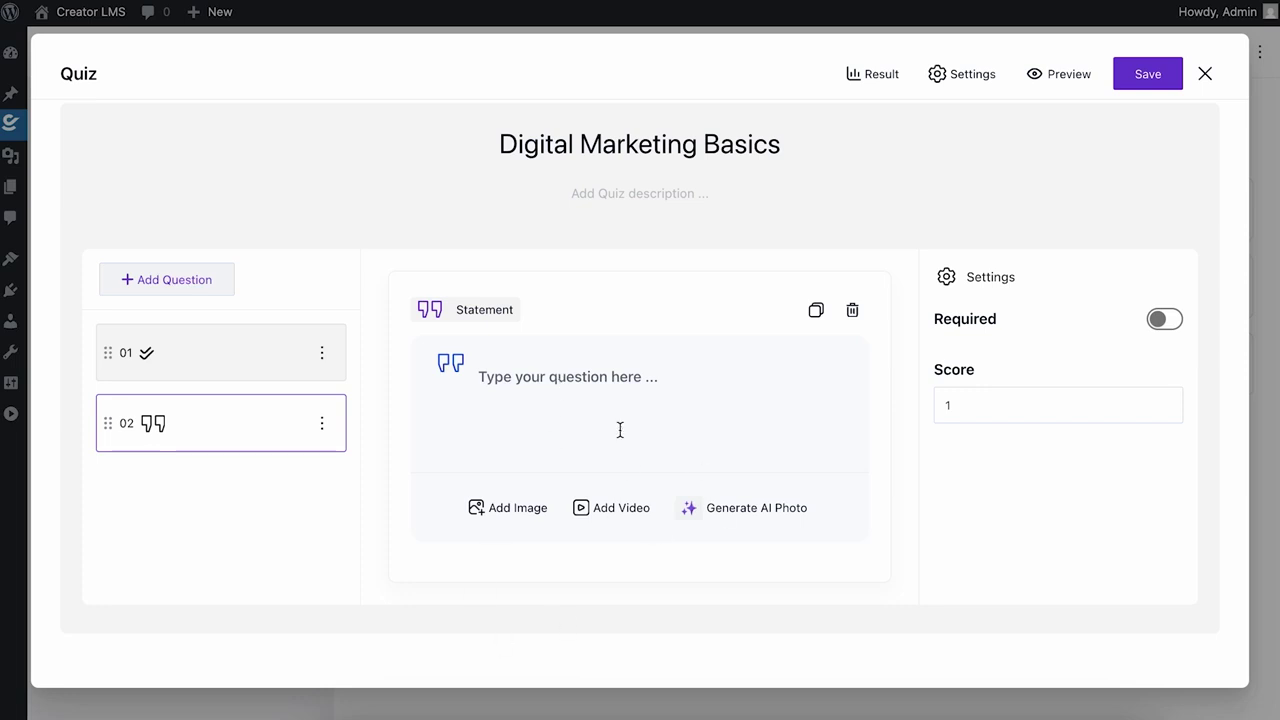
pyautogui.click(145, 279)
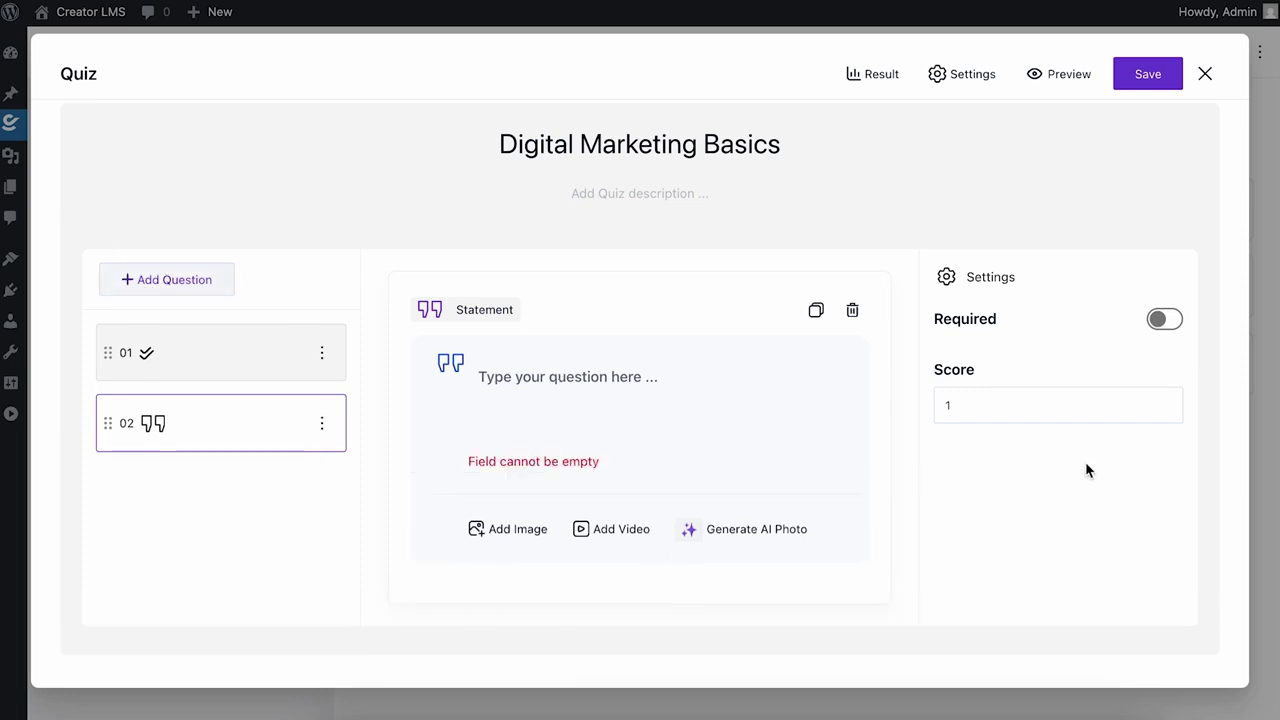
pyautogui.click(852, 310)
pyautogui.click(733, 405)
# - Add a second question to the quiz and make it a Fill In The Blank question
pyautogui.click(211, 288)
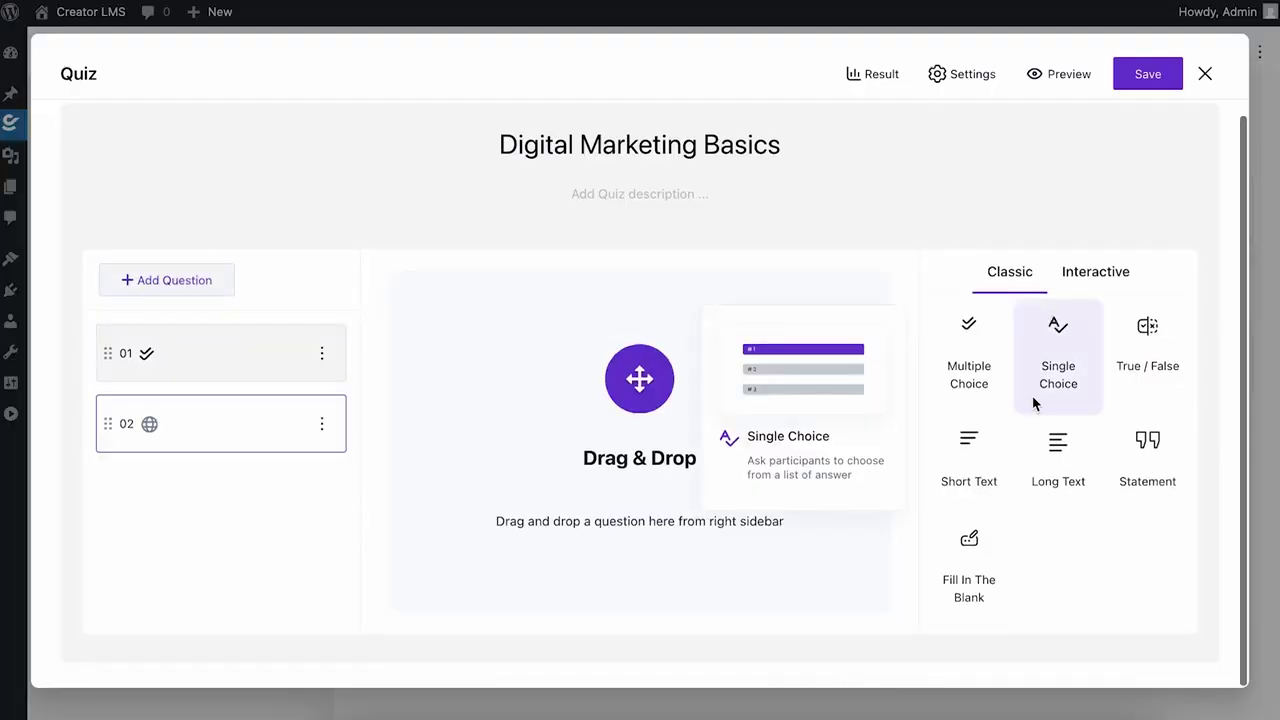
pyautogui.moveTo(979, 565); pyautogui.dragTo(590, 425)
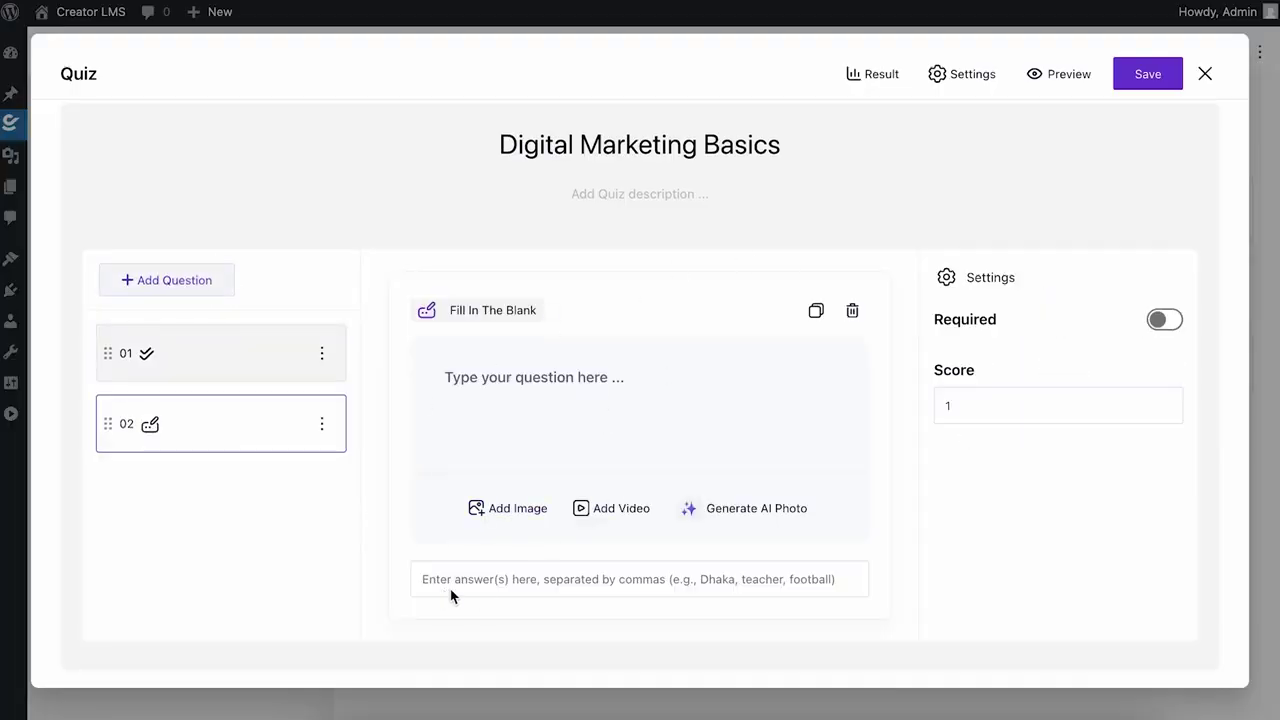
# - Delete the Fill In The Blank question from the quiz
pyautogui.click(570, 382)
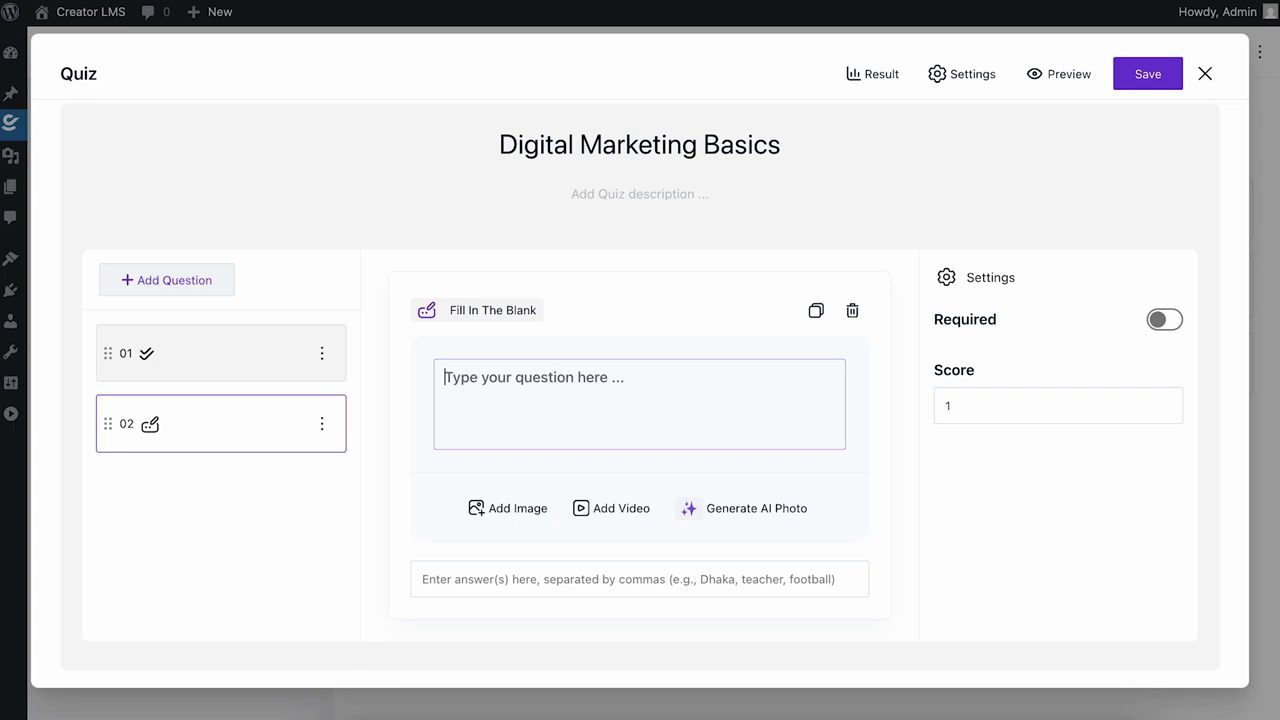
pyautogui.click(852, 310)
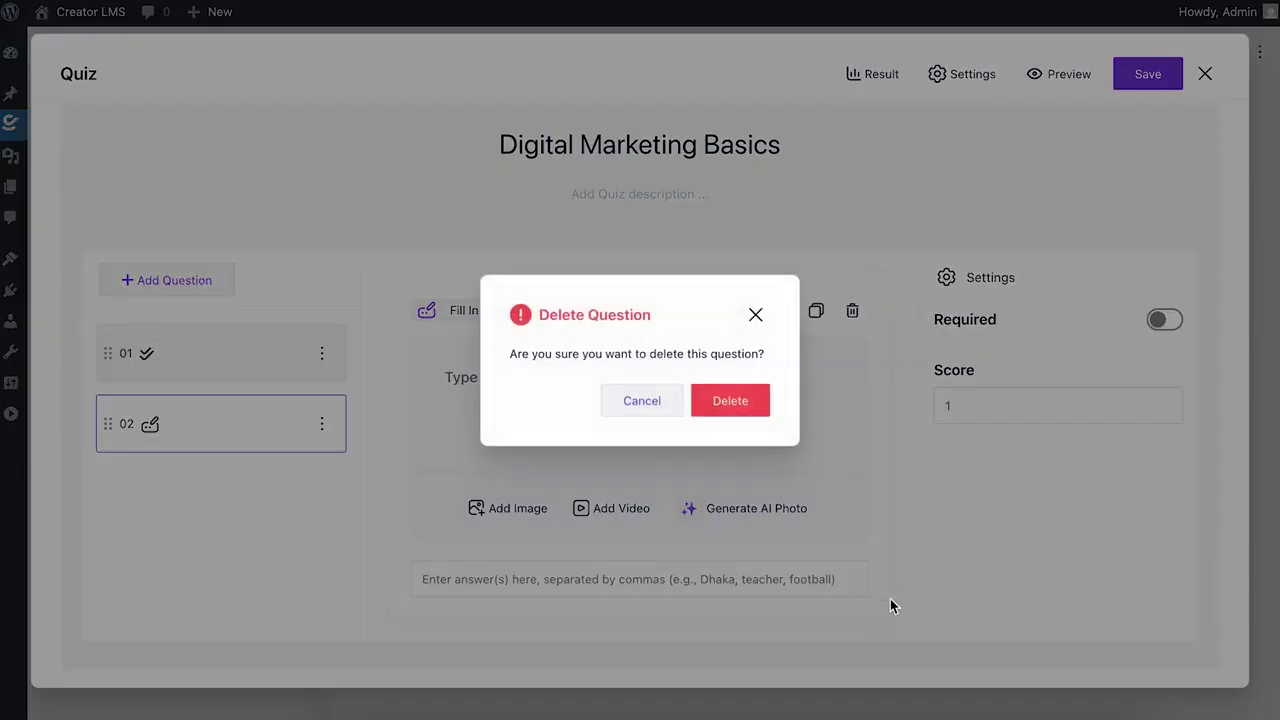
pyautogui.click(730, 400)
# - Add a second question of the interactive Reorder type and give it a third option
pyautogui.click(225, 280)
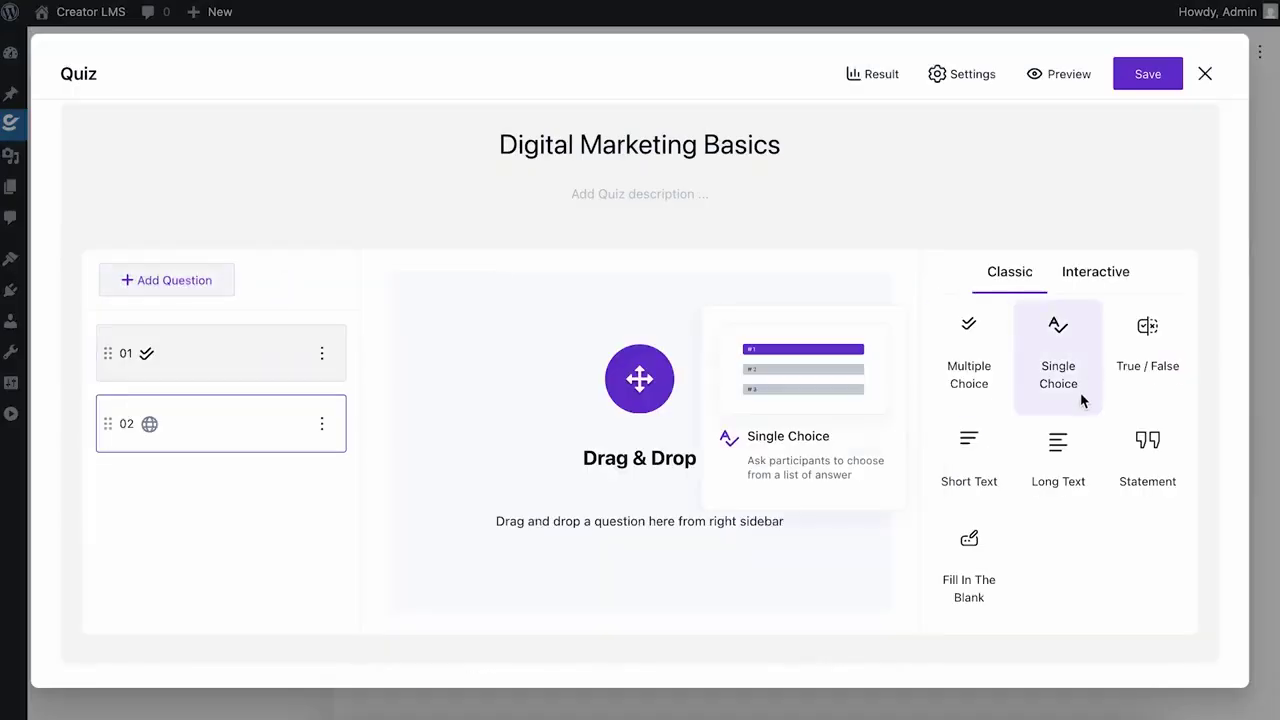
pyautogui.click(1088, 270)
pyautogui.moveTo(969, 335); pyautogui.dragTo(589, 450)
pyautogui.scroll(-2, 587, 450)
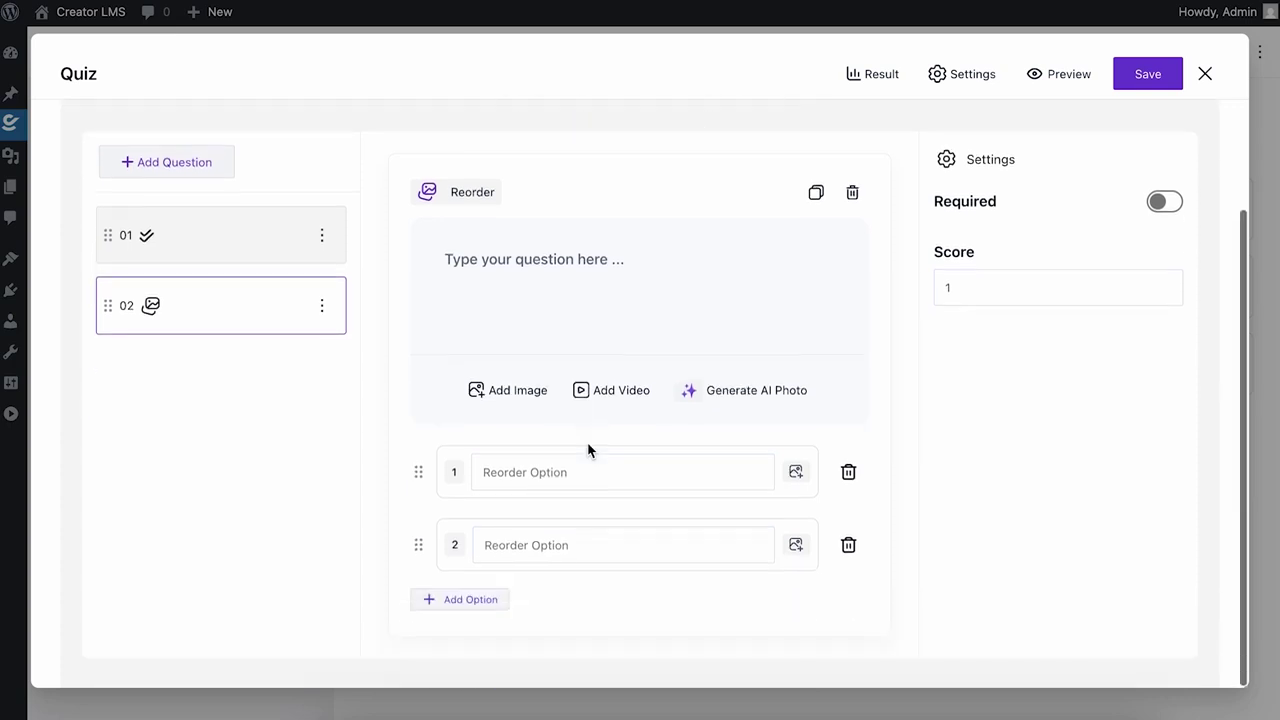
pyautogui.click(463, 603)
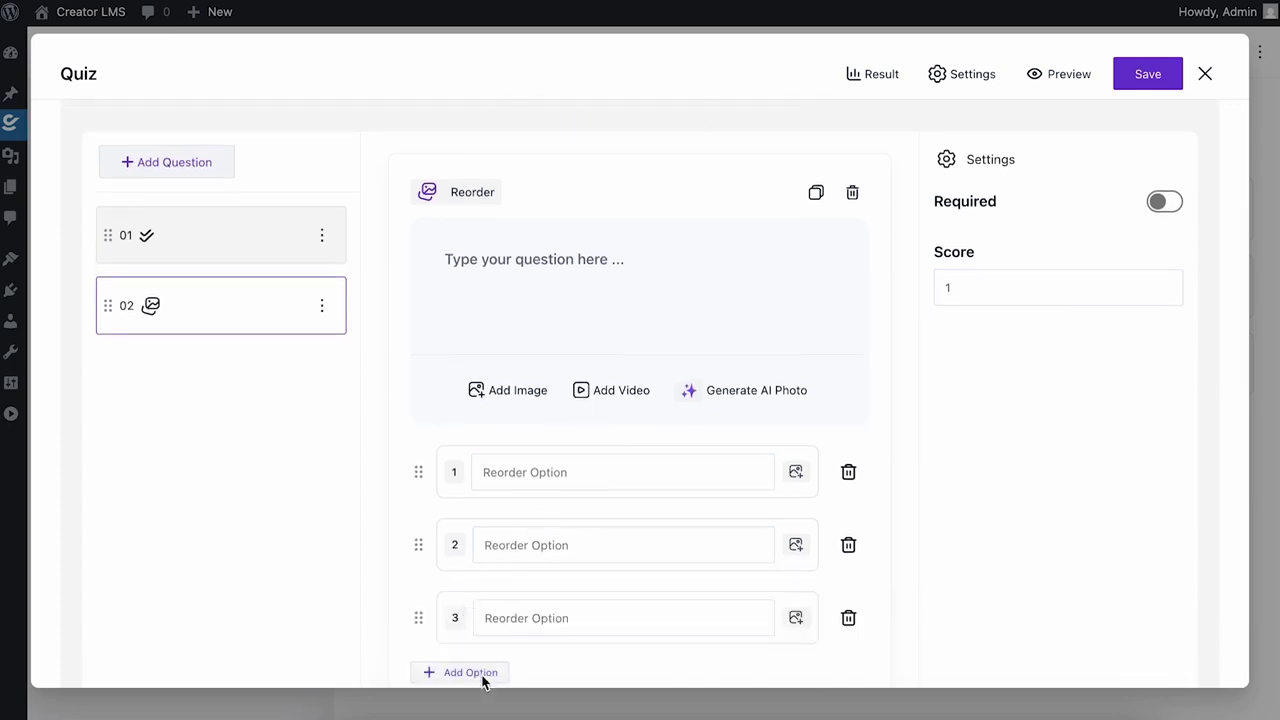
# - Enter "What do you do when you write blogs" as the Reorder question's text
pyautogui.click(520, 254)
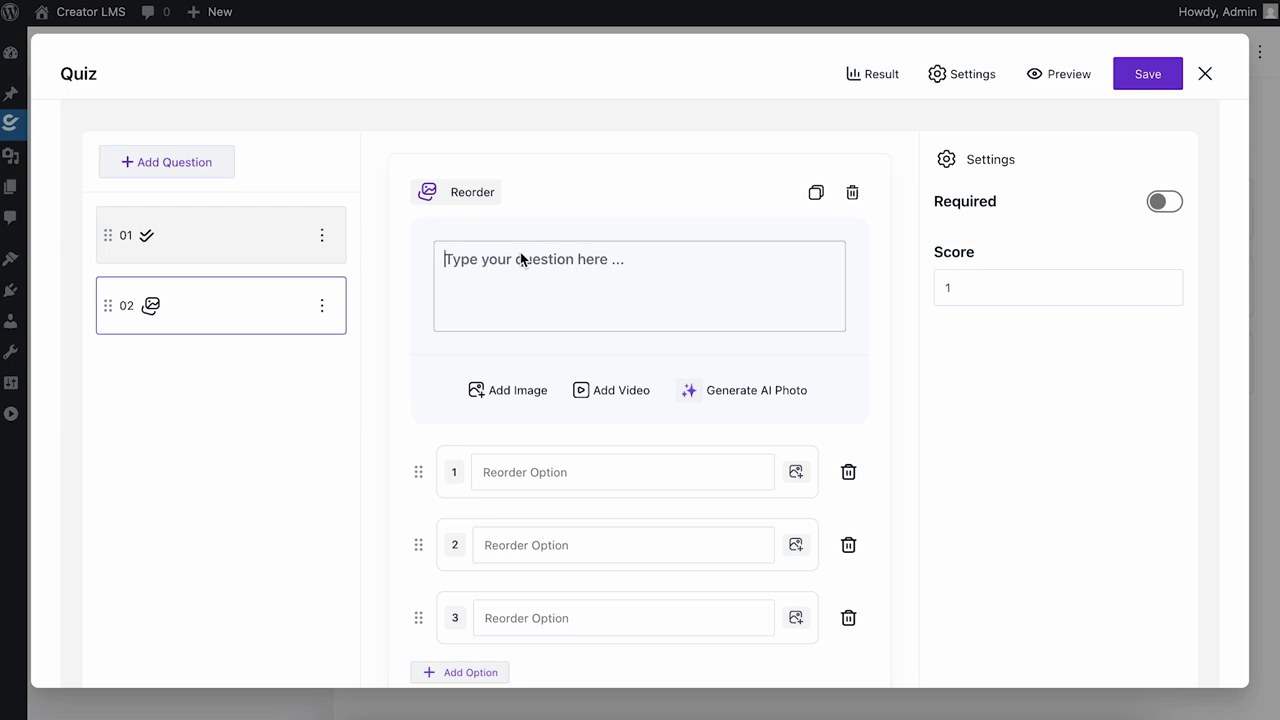
pyautogui.write('What do you do wh')
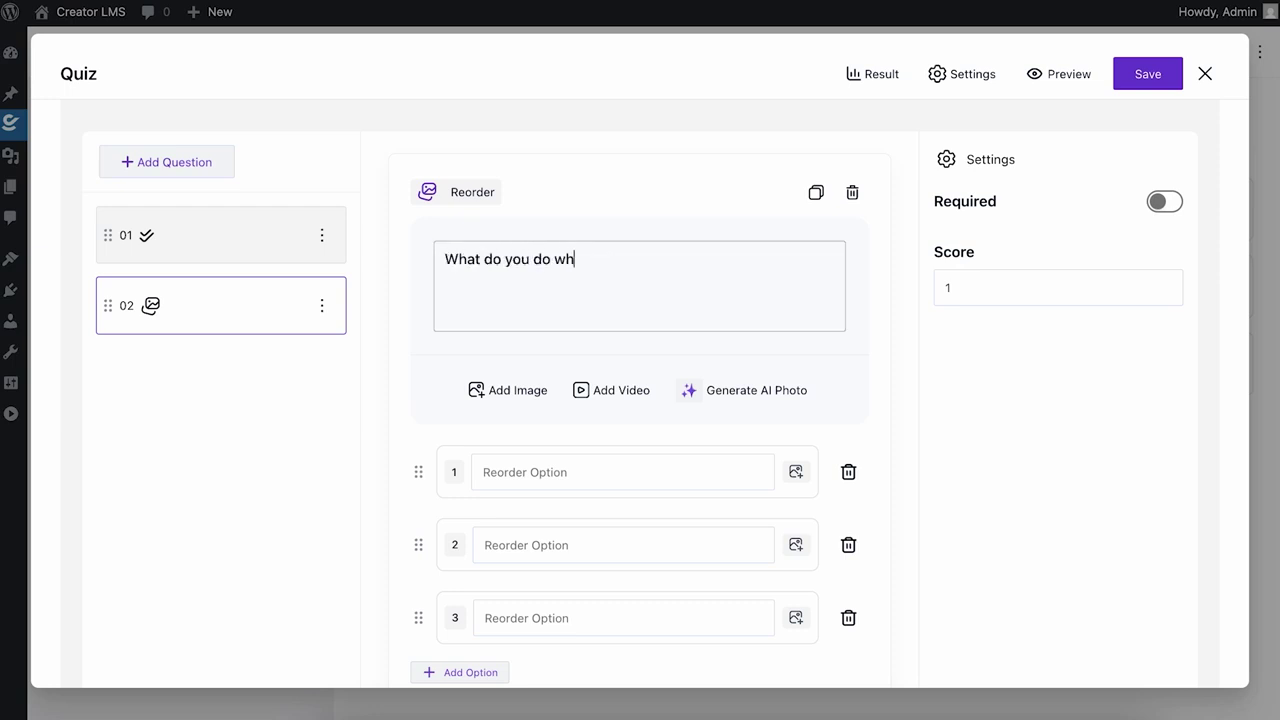
pyautogui.write('en you write blogs')
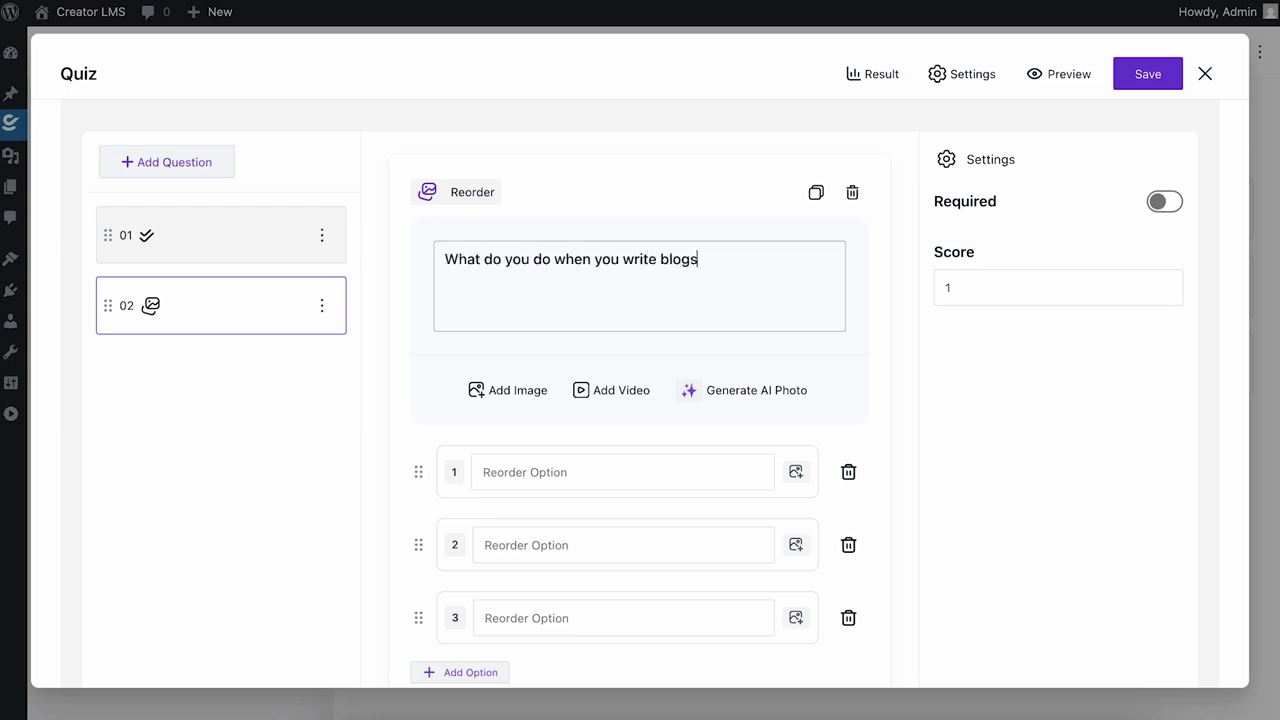
# - Label the three reorder options "Generating outlines", "Create content brief" and "Choo"
pyautogui.click(577, 462)
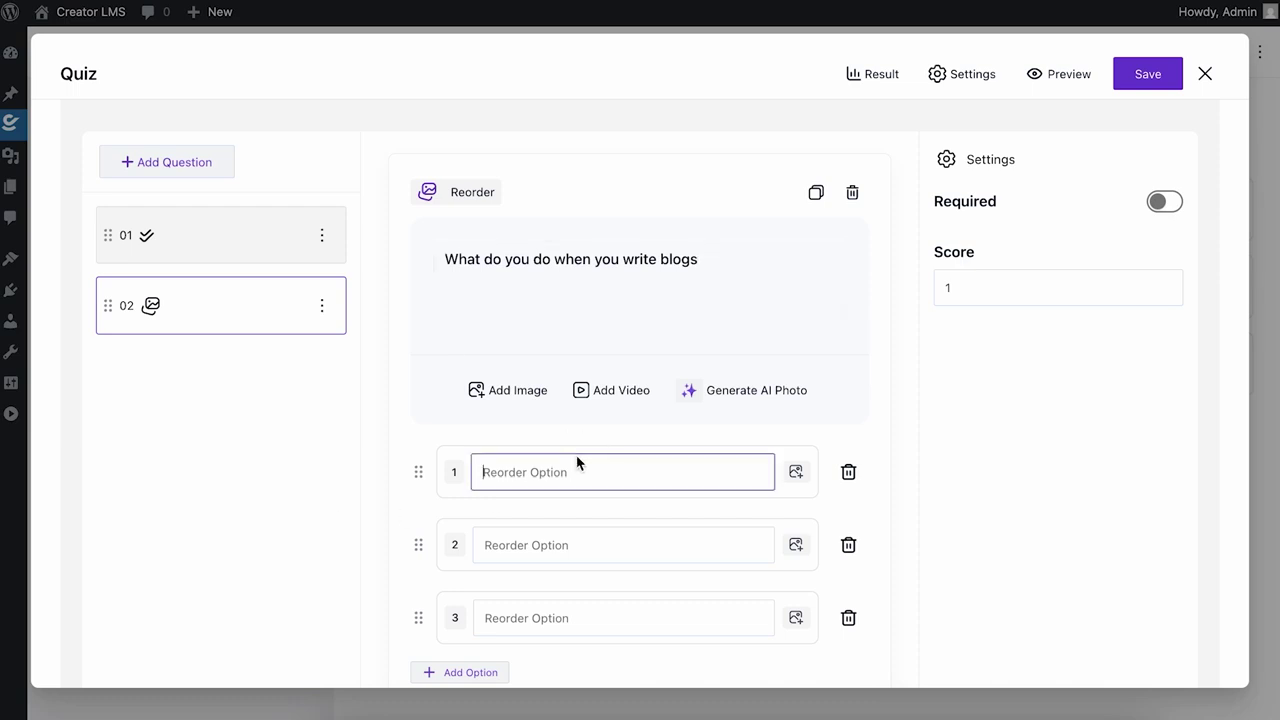
pyautogui.write('Generating outlines')
pyautogui.click(584, 546)
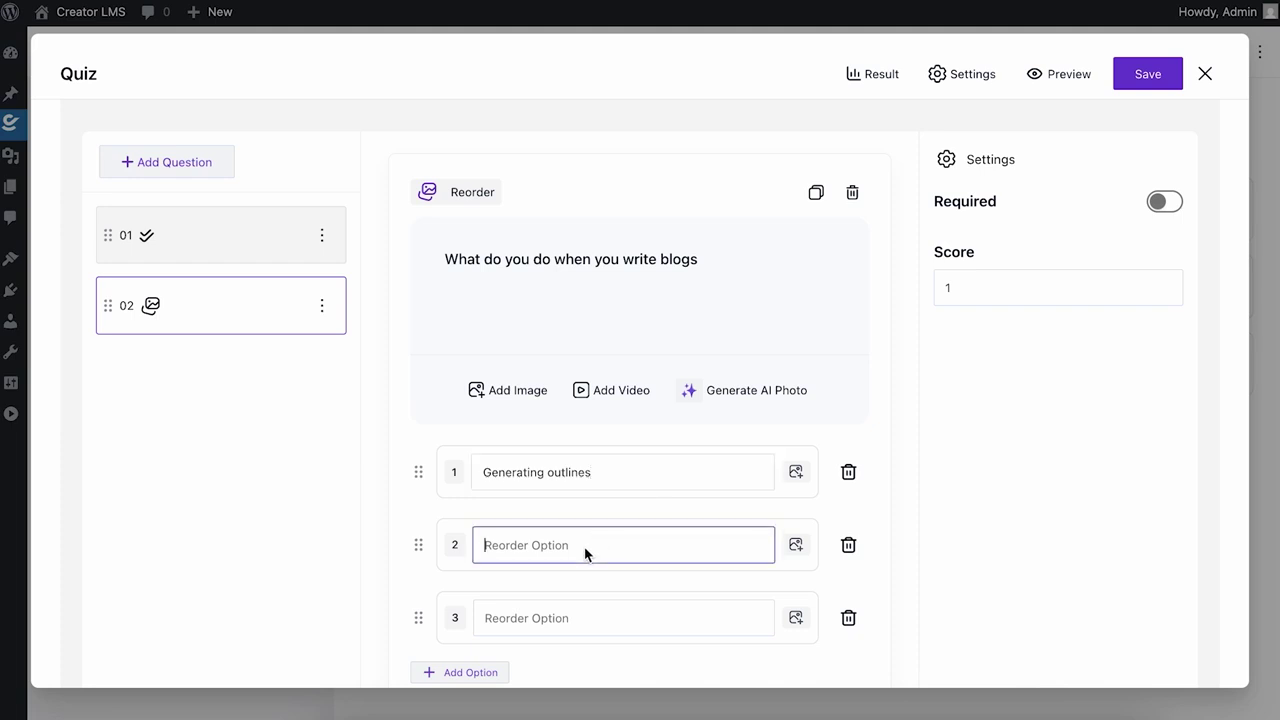
pyautogui.write('Create content brief')
pyautogui.click(536, 609)
pyautogui.write('Choo')
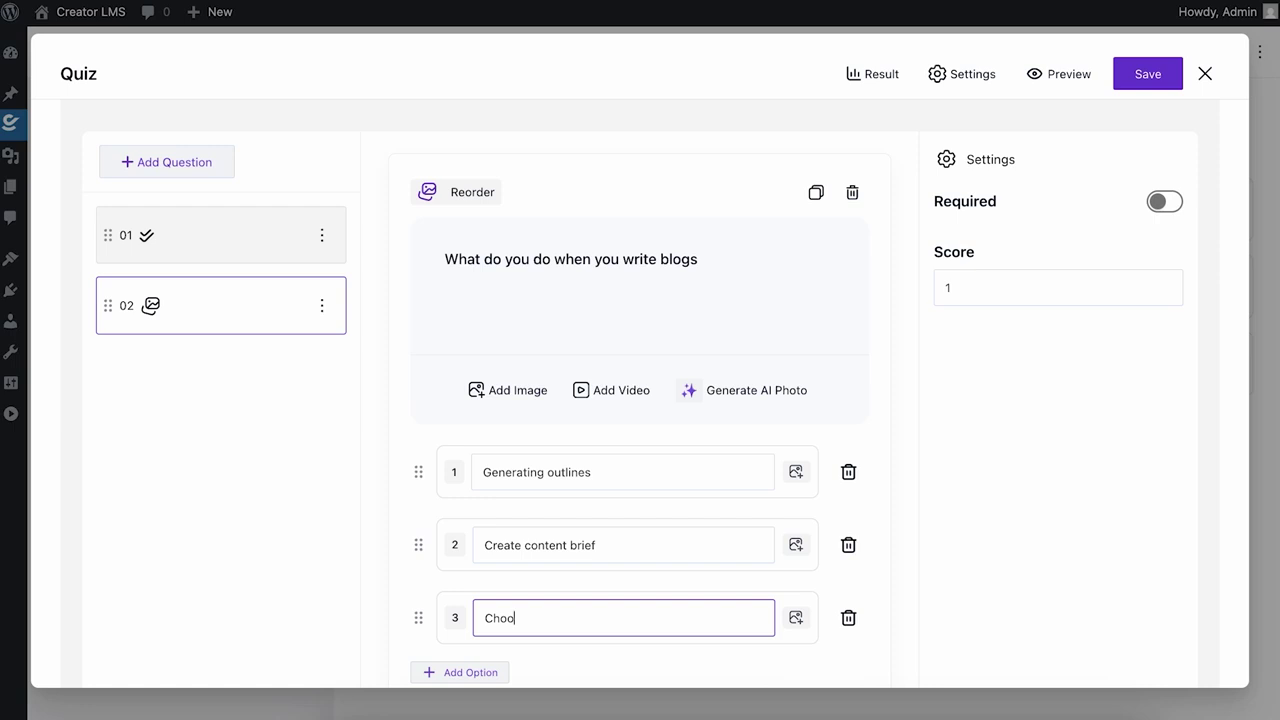
# - Add a fourth reorder option, move it to first place, and label it "Choose Keyword"
pyautogui.click(430, 671)
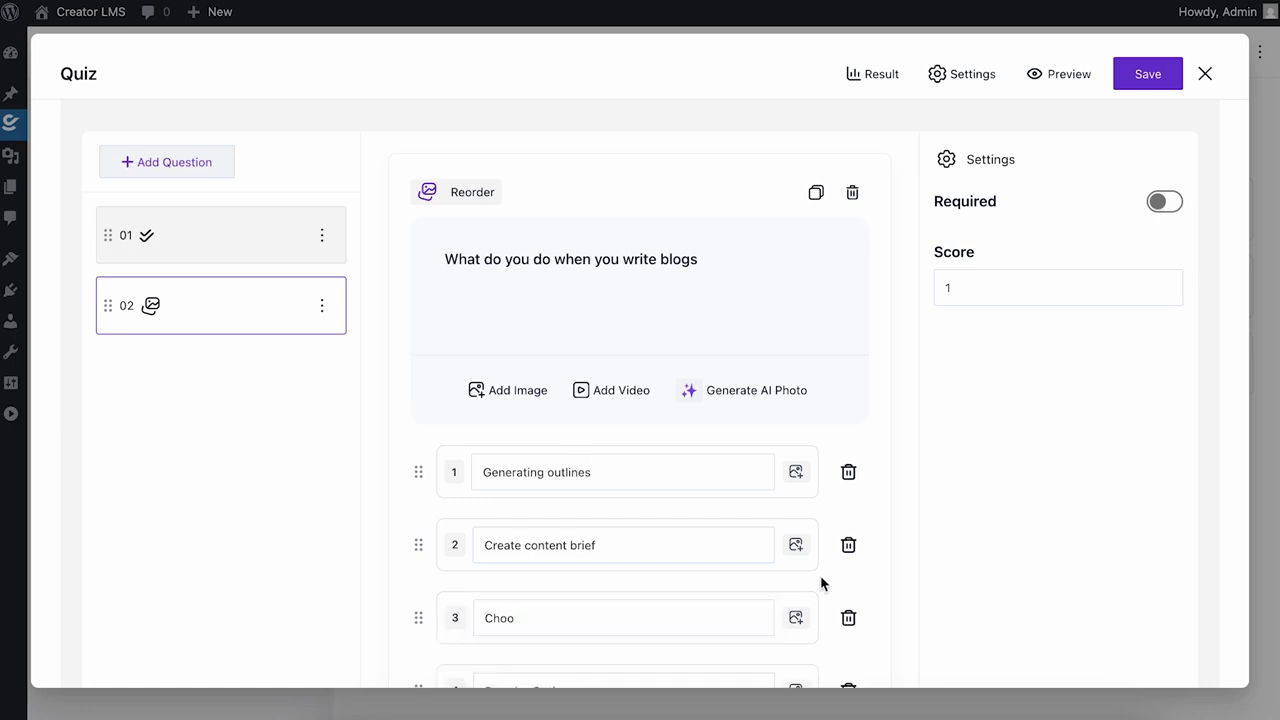
pyautogui.scroll(-2, 431, 574)
pyautogui.moveTo(418, 547); pyautogui.dragTo(420, 306)
pyautogui.click(585, 329)
pyautogui.write('Choose')
pyautogui.write('Keyword')
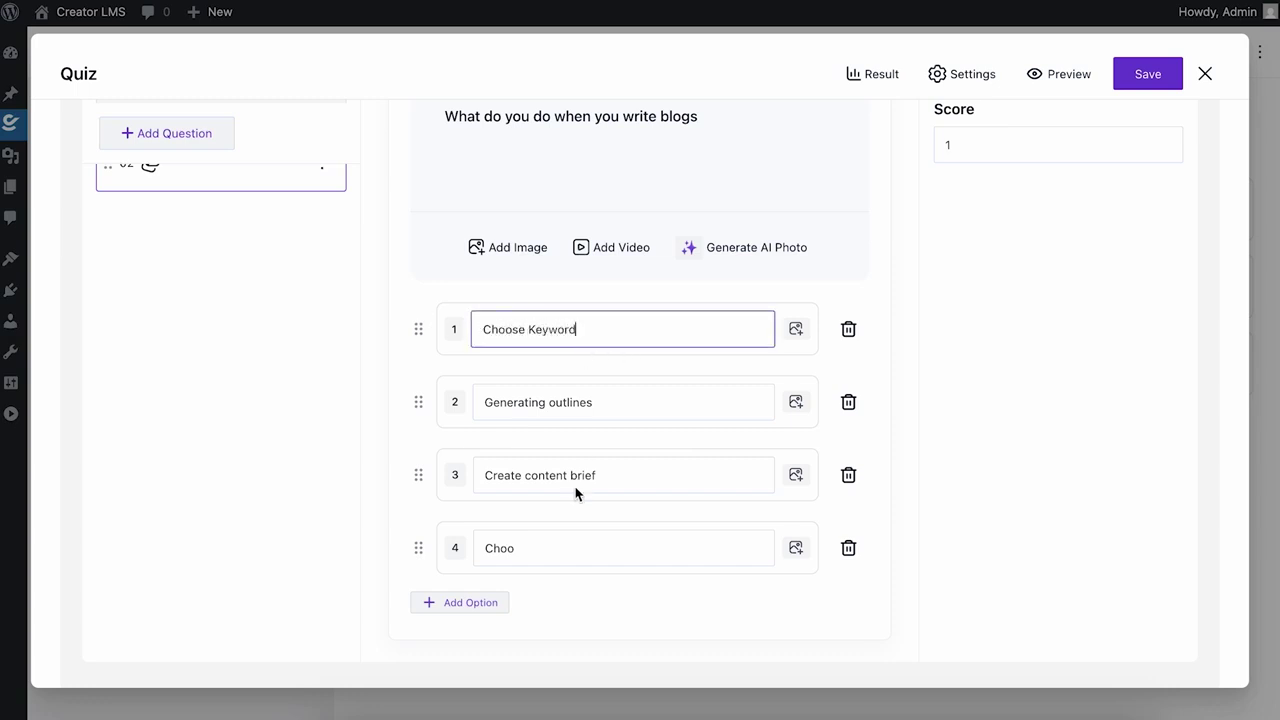
# - Replace the text of the last reorder option with "Write the blog"
pyautogui.click(526, 548)
pyautogui.doubleClick(526, 548)
pyautogui.write('Write the blog')
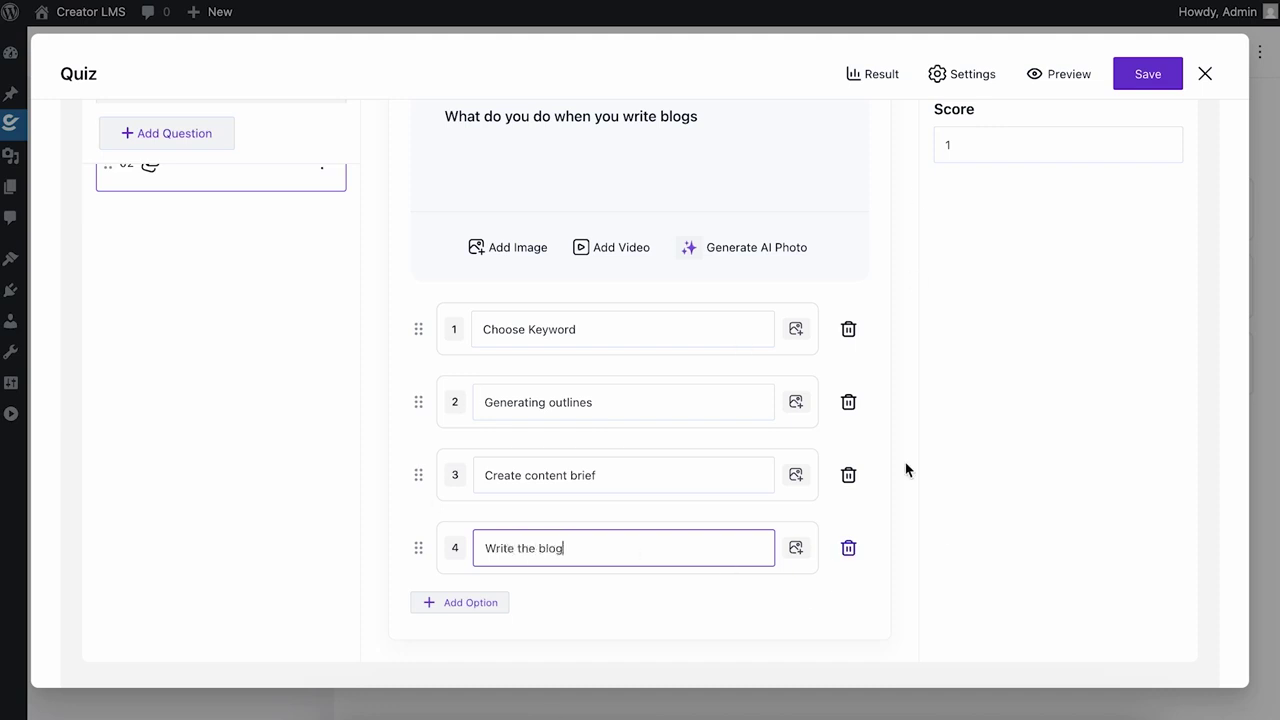
# - Look at the media library images available for the first reorder option, then review the whole Reorder question without adding an image
pyautogui.click(796, 329)
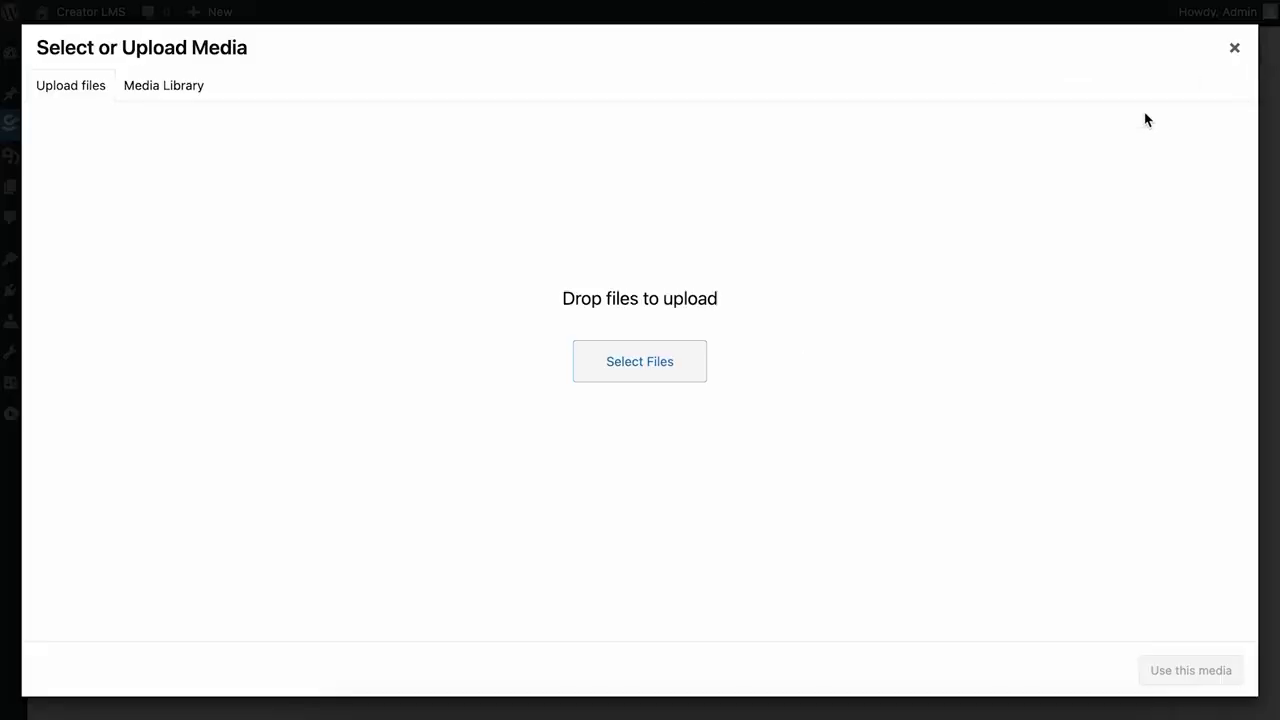
pyautogui.click(163, 88)
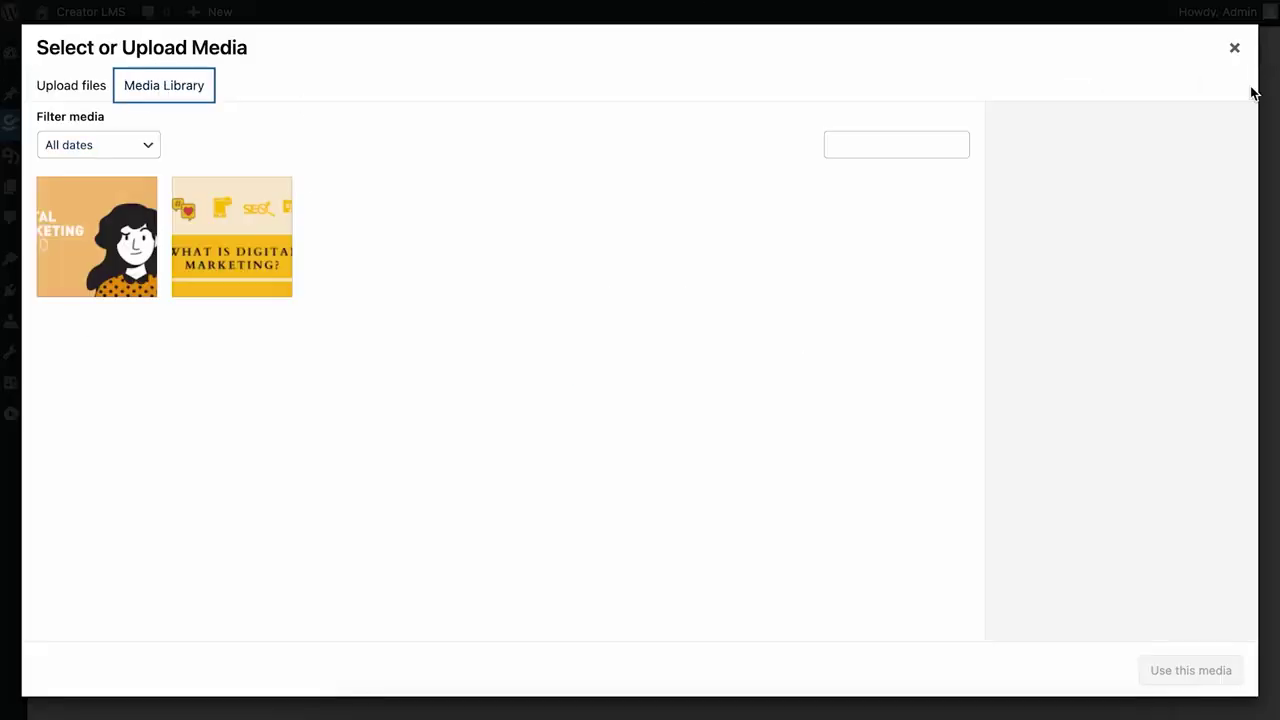
pyautogui.click(1234, 48)
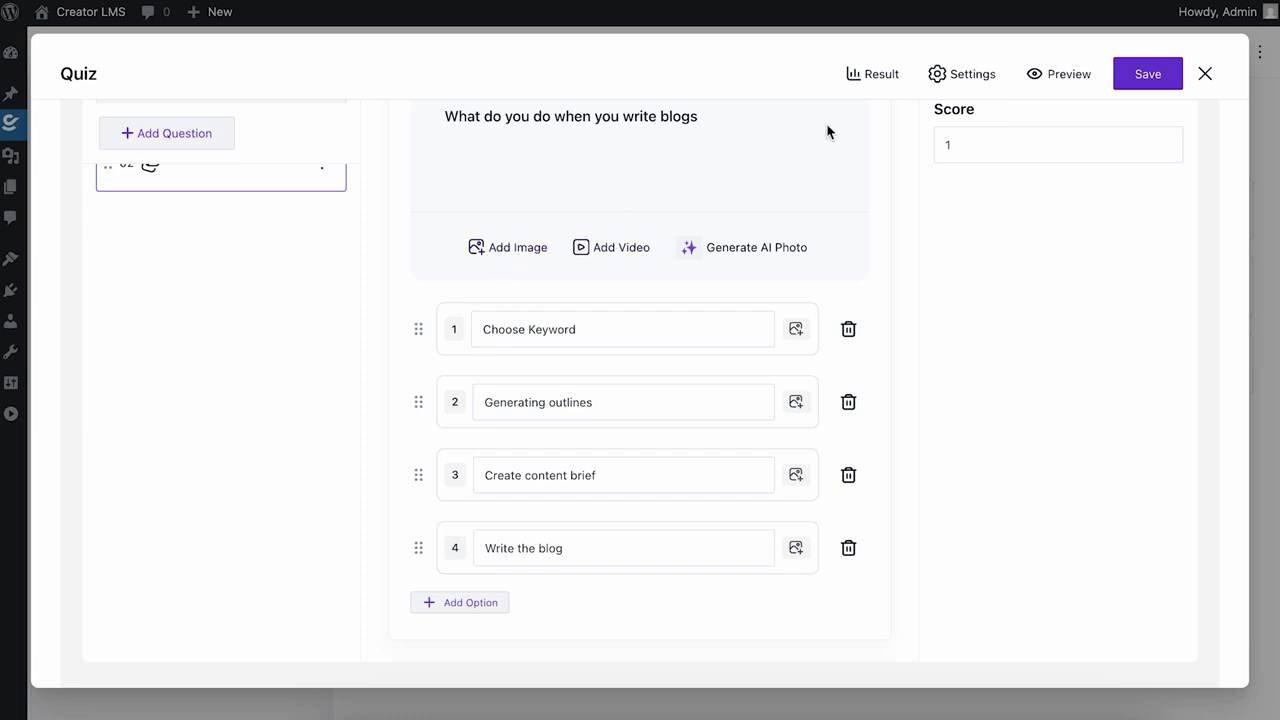
pyautogui.scroll(2, 534, 151)
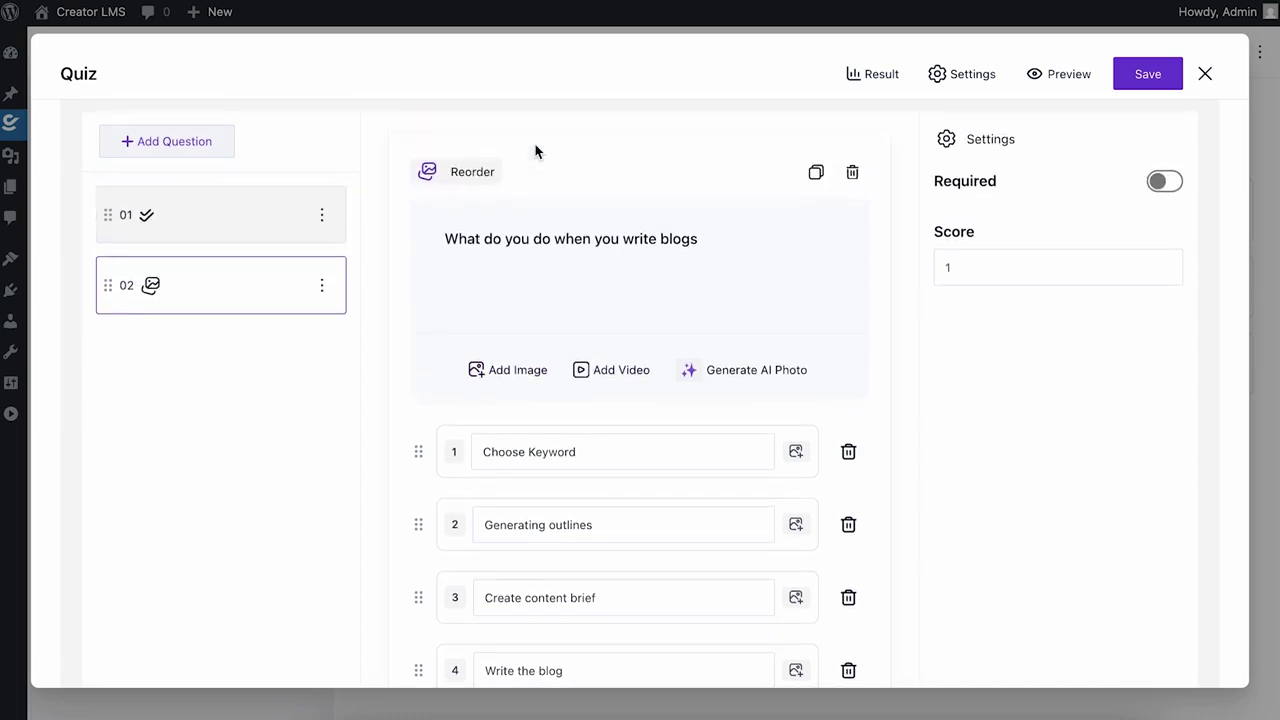
pyautogui.scroll(-2, 574, 320)
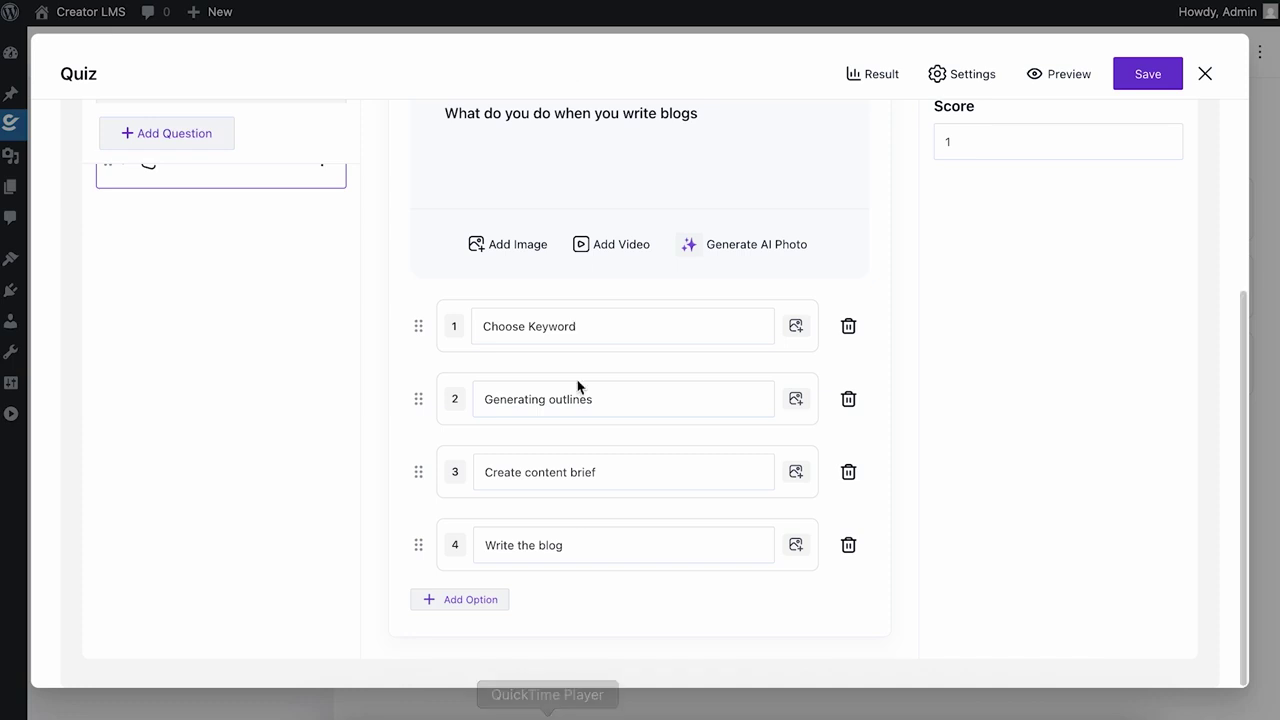
pyautogui.scroll(1, 790, 321)
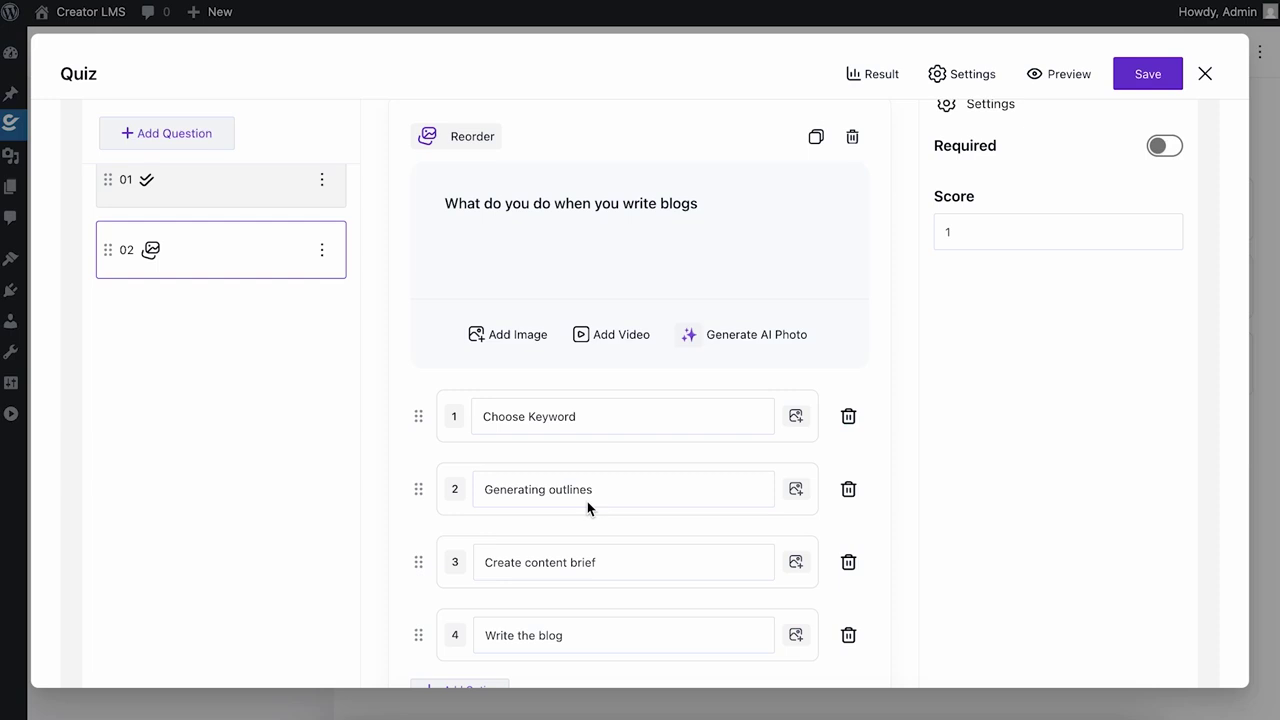
pyautogui.scroll(2, 587, 501)
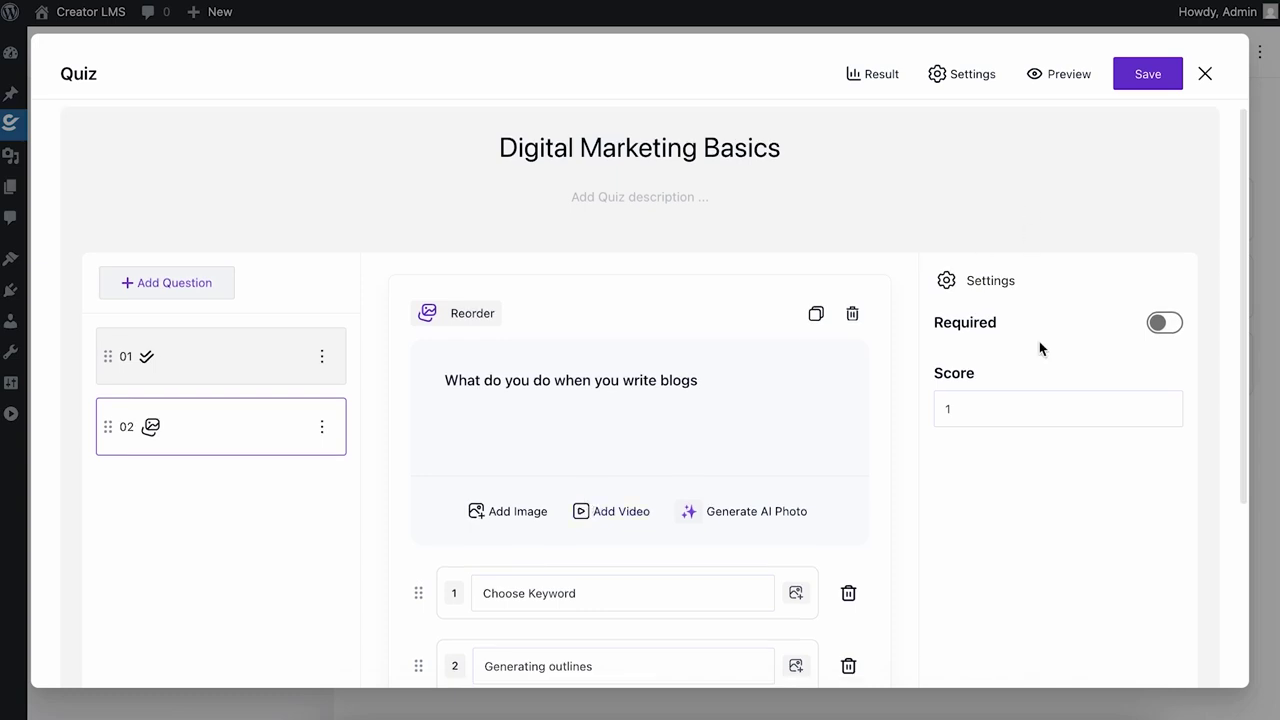
pyautogui.scroll(-2, 1039, 347)
pyautogui.scroll(2, 1039, 347)
# - Add a third question of the interactive Matching type with the question text "Match these terms"
pyautogui.click(187, 182)
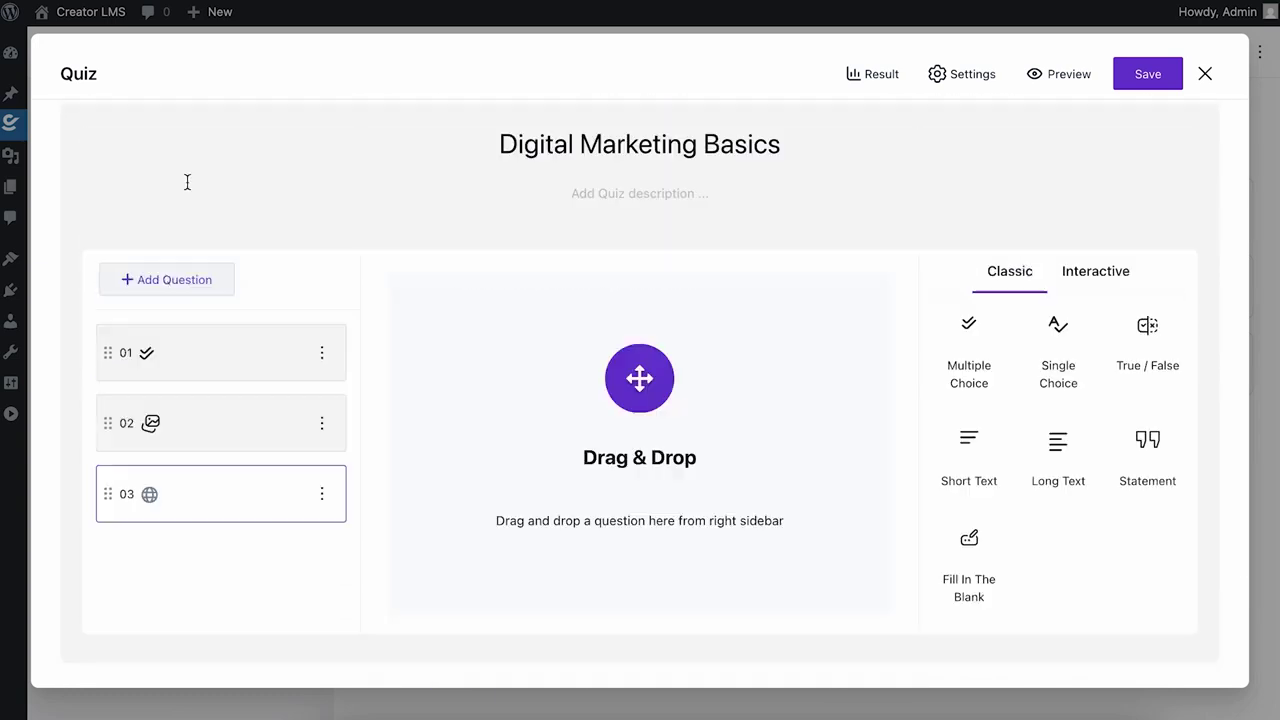
pyautogui.click(1069, 275)
pyautogui.moveTo(1067, 328); pyautogui.dragTo(611, 371)
pyautogui.scroll(-2, 613, 369)
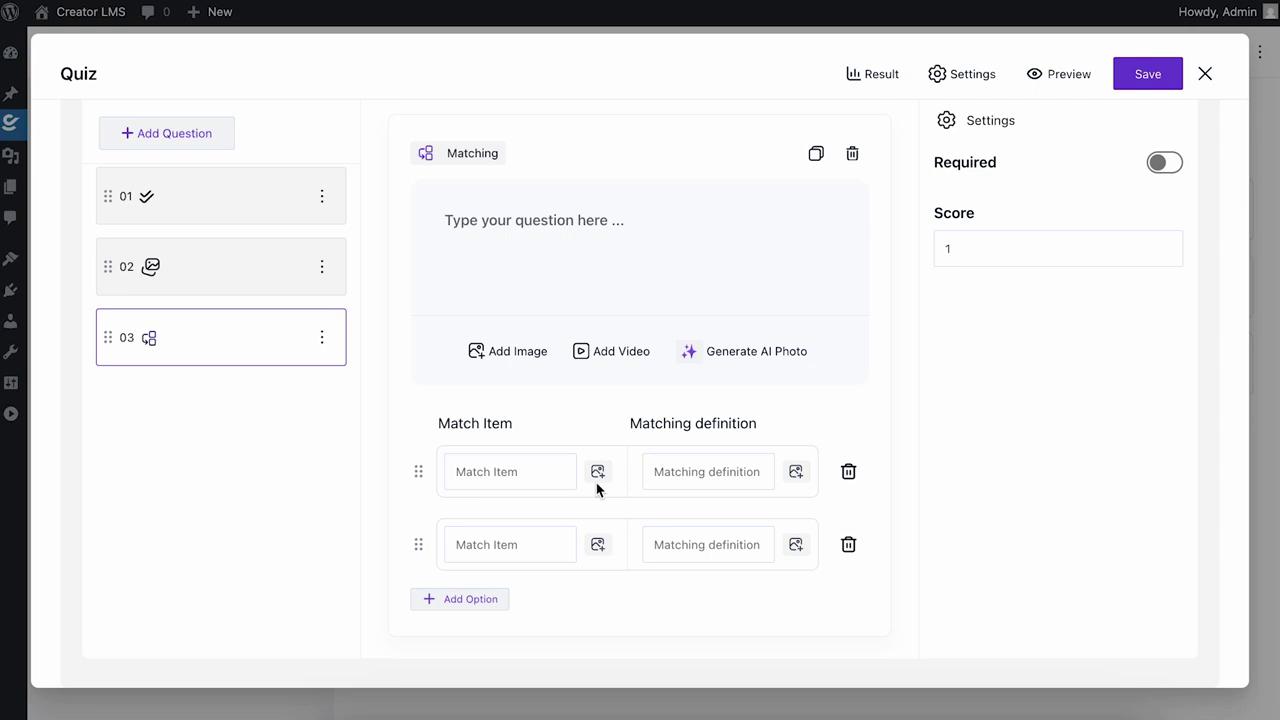
pyautogui.click(495, 484)
pyautogui.click(497, 223)
pyautogui.write('March these terms')
# - Fill in two matching pairs: "SEO" with "Search Engine Optimization" and "Blogs" with "Keywords"
pyautogui.click(477, 480)
pyautogui.write('SEO')
pyautogui.click(708, 472)
pyautogui.write('Se')
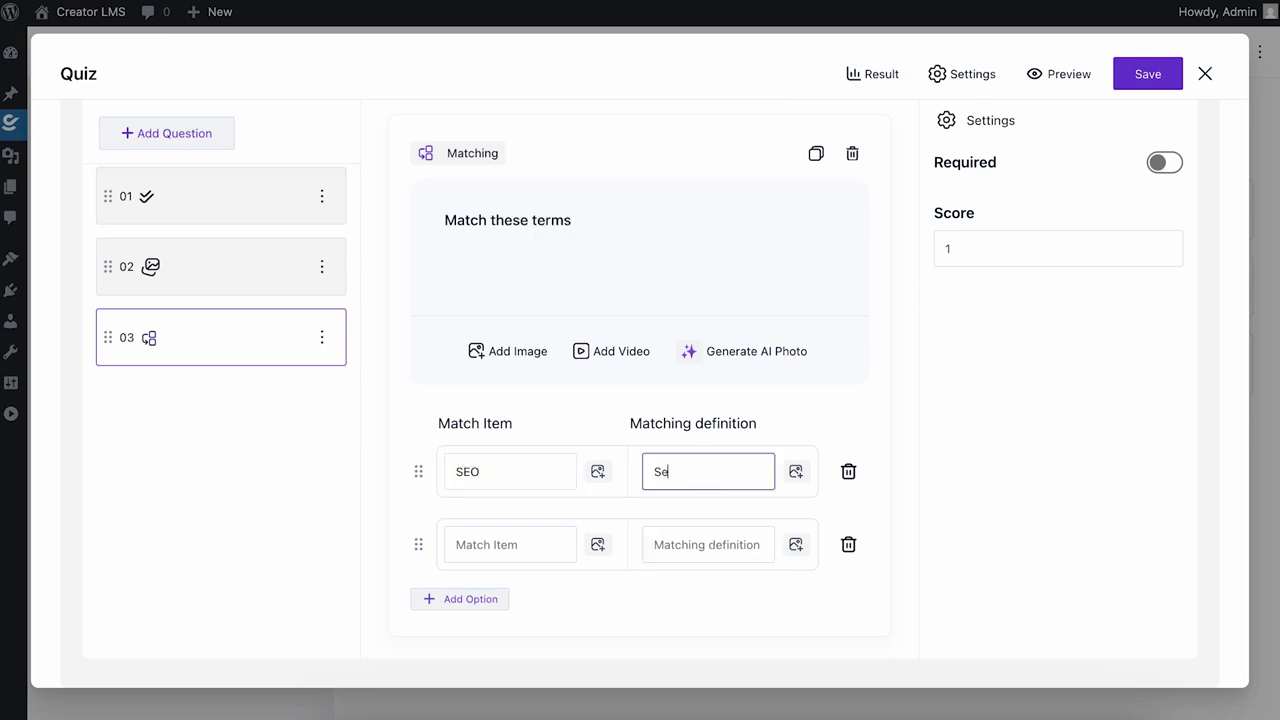
pyautogui.write('arch Engine Optimization')
pyautogui.click(491, 558)
pyautogui.write('Blogs')
pyautogui.click(720, 537)
pyautogui.write('L')
pyautogui.press('BackSpace')
pyautogui.write('Keywords')
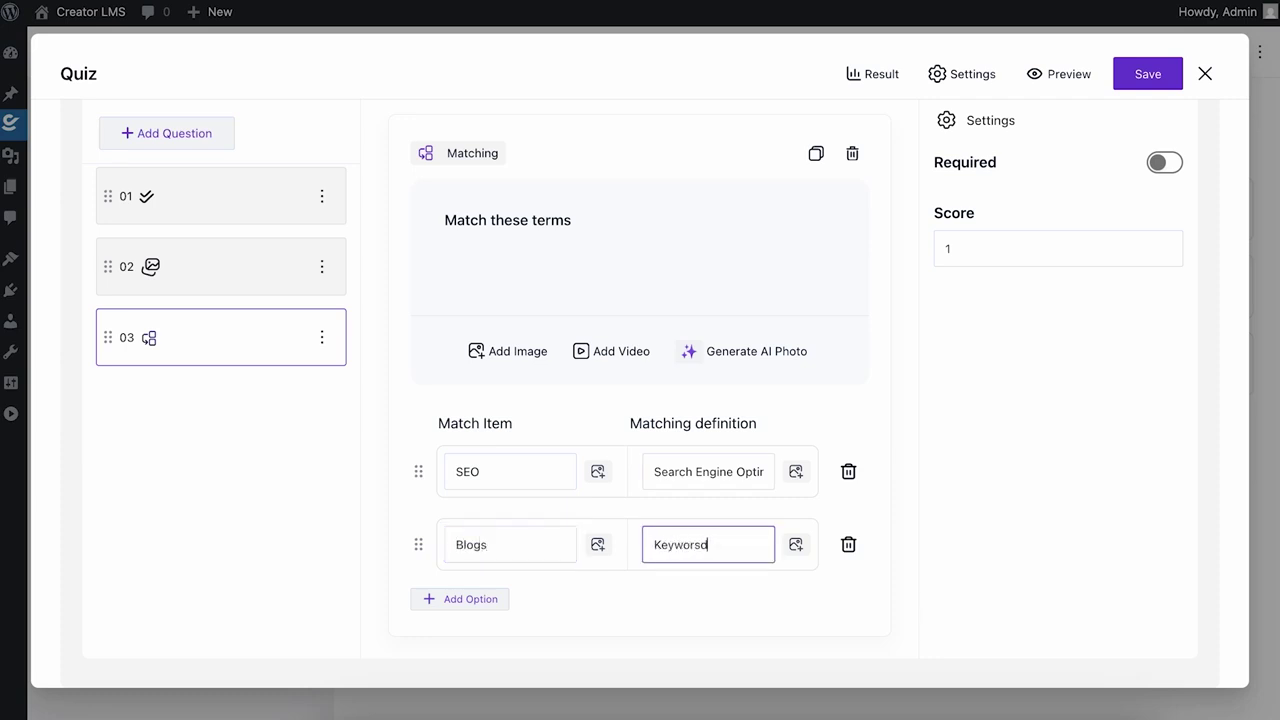
# - Add a third matching pair, "Videos" with "Scripts", and save the quiz
pyautogui.click(470, 621)
pyautogui.click(466, 603)
pyautogui.click(526, 556)
pyautogui.write('Videos')
pyautogui.click(672, 556)
pyautogui.write('Scripts')
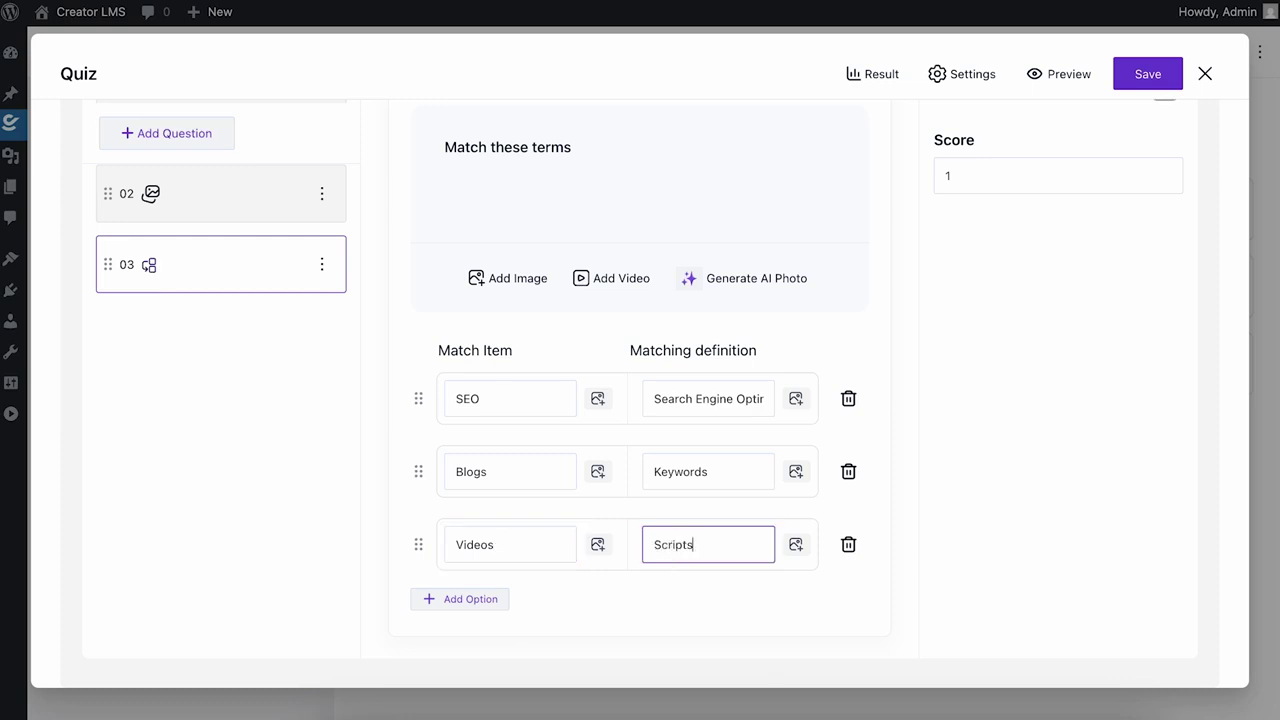
pyautogui.scroll(1, 665, 390)
pyautogui.click(1143, 80)
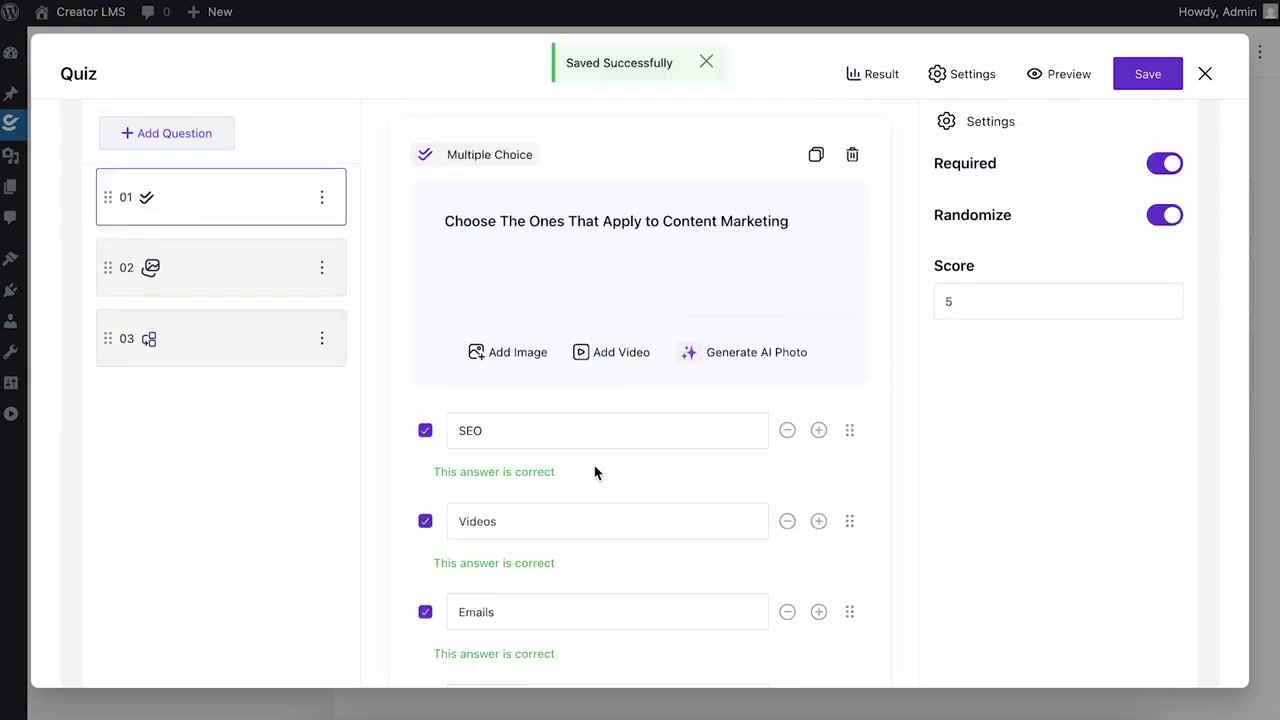
# - Look over the saved Reorder question, open the overall quiz settings, and check the Visibility choices while keeping Publish
pyautogui.click(178, 282)
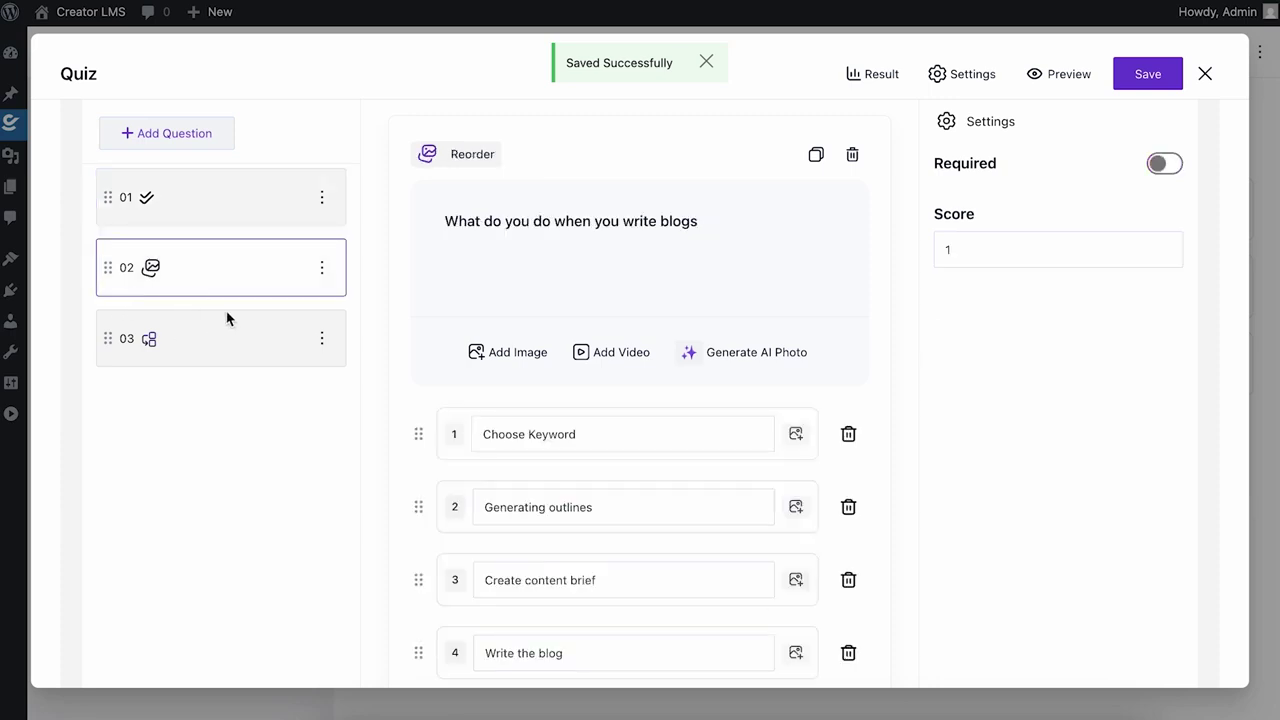
pyautogui.scroll(2, 746, 426)
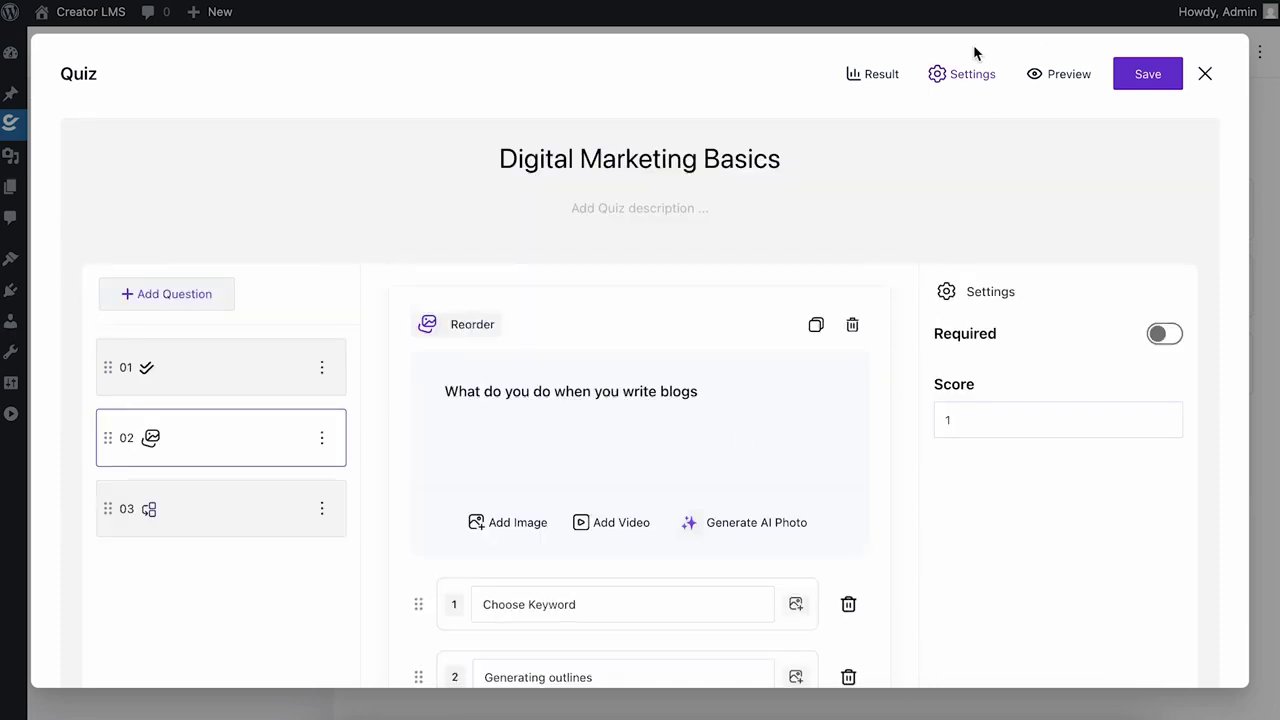
pyautogui.click(959, 85)
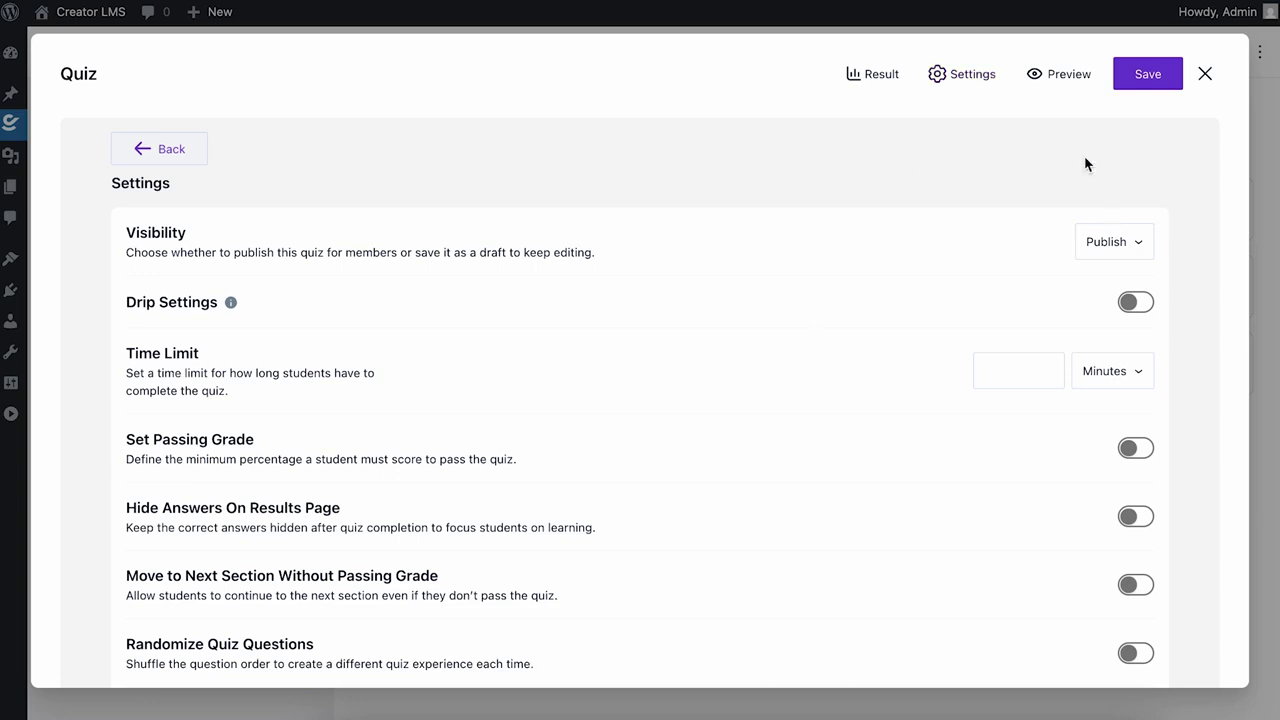
pyautogui.click(1115, 244)
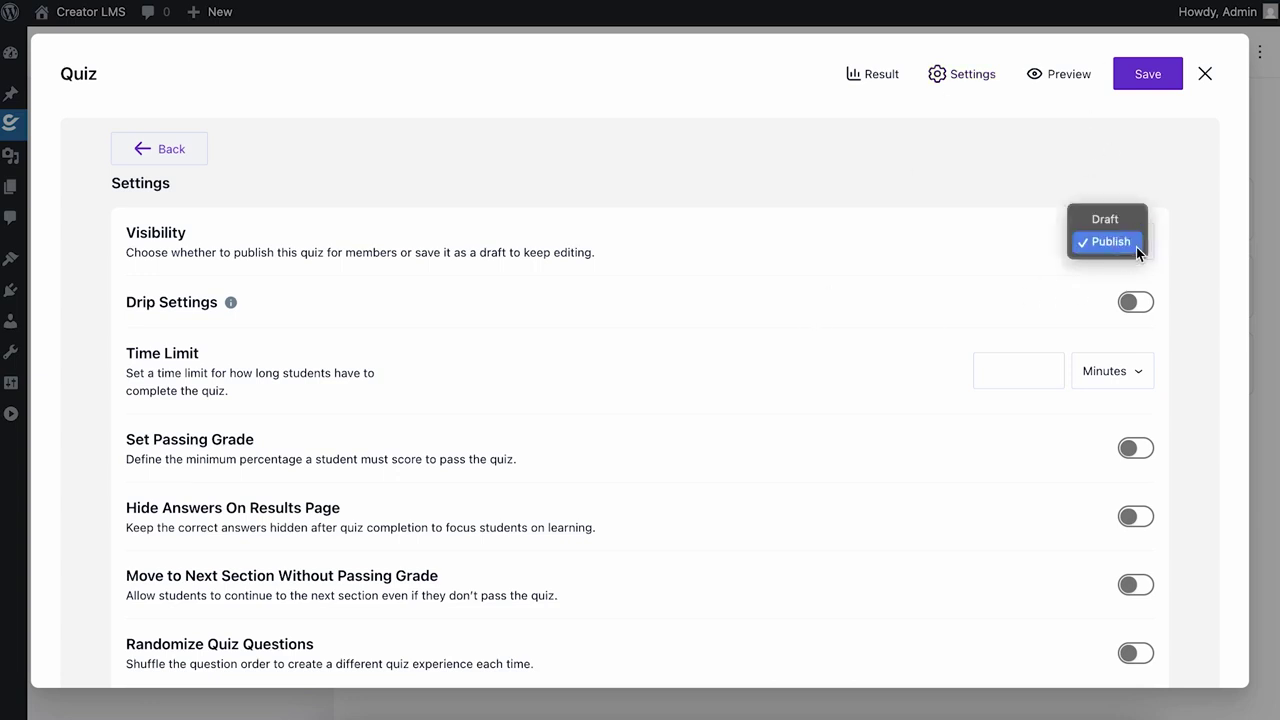
pyautogui.click(925, 461)
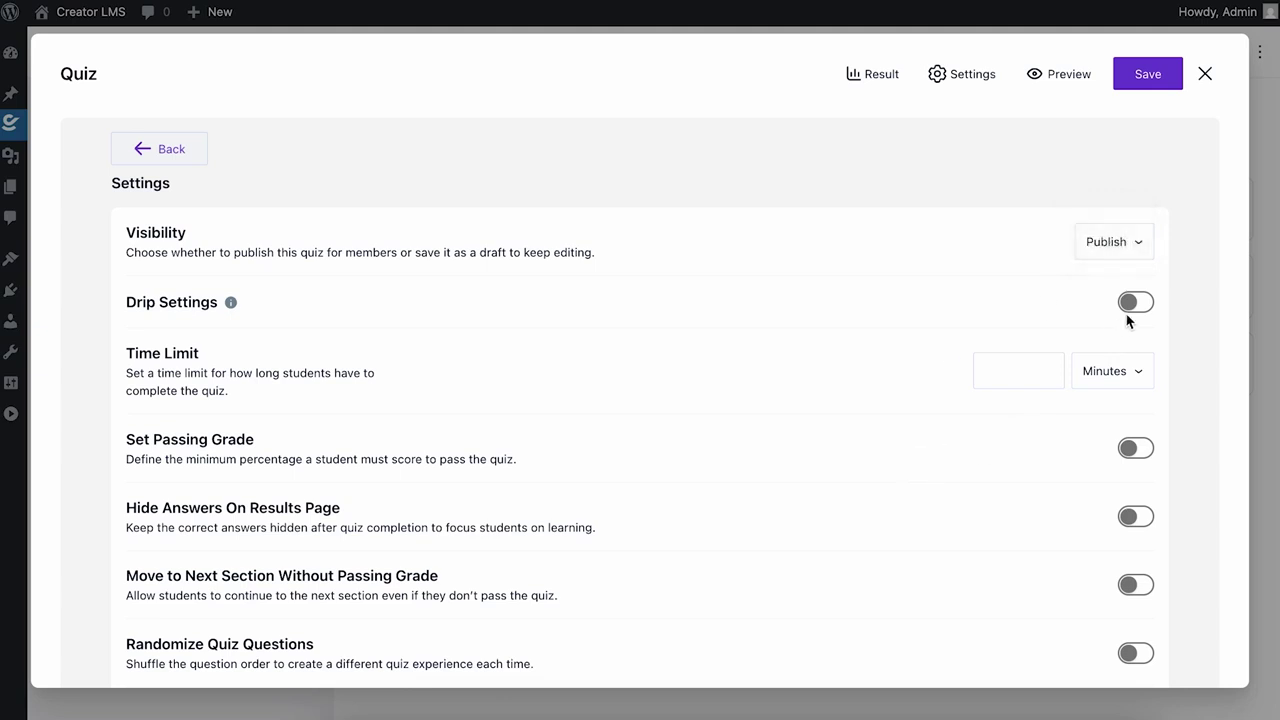
# - Enable Drip Settings for the quiz, check the unlock methods, and keep Unlock After X Days from enrollment
pyautogui.click(1140, 301)
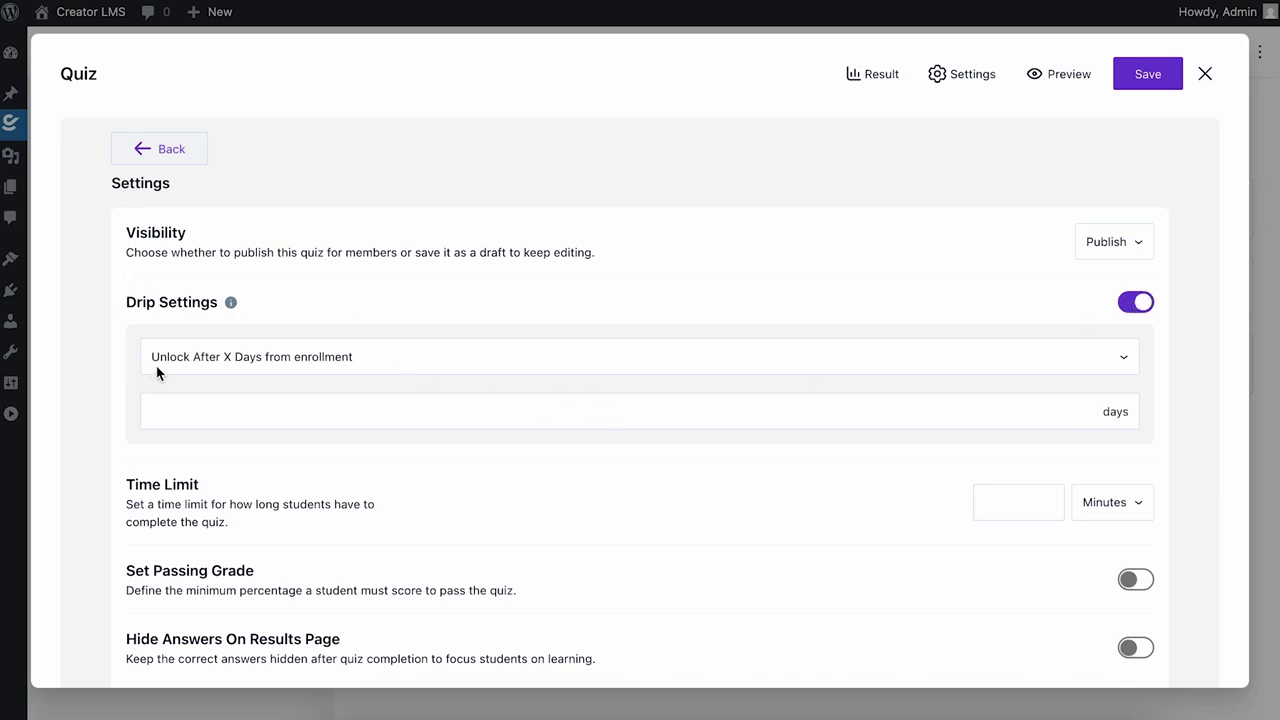
pyautogui.click(417, 364)
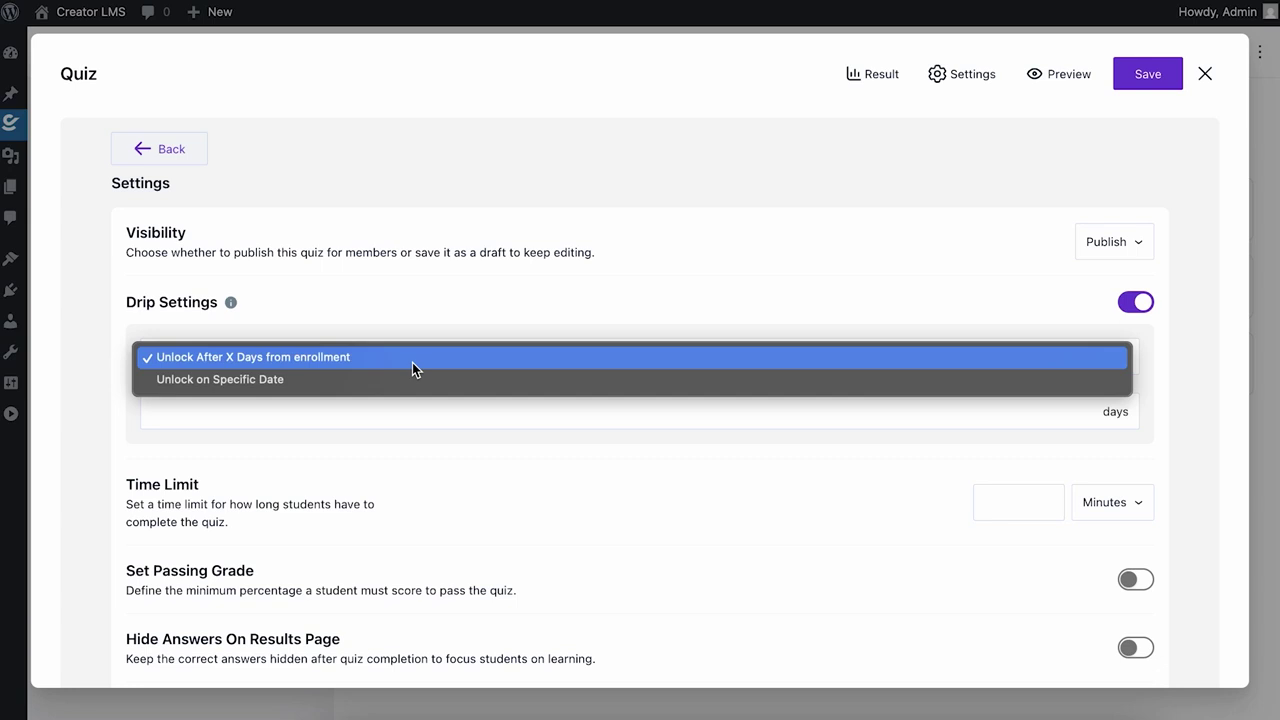
pyautogui.click(412, 362)
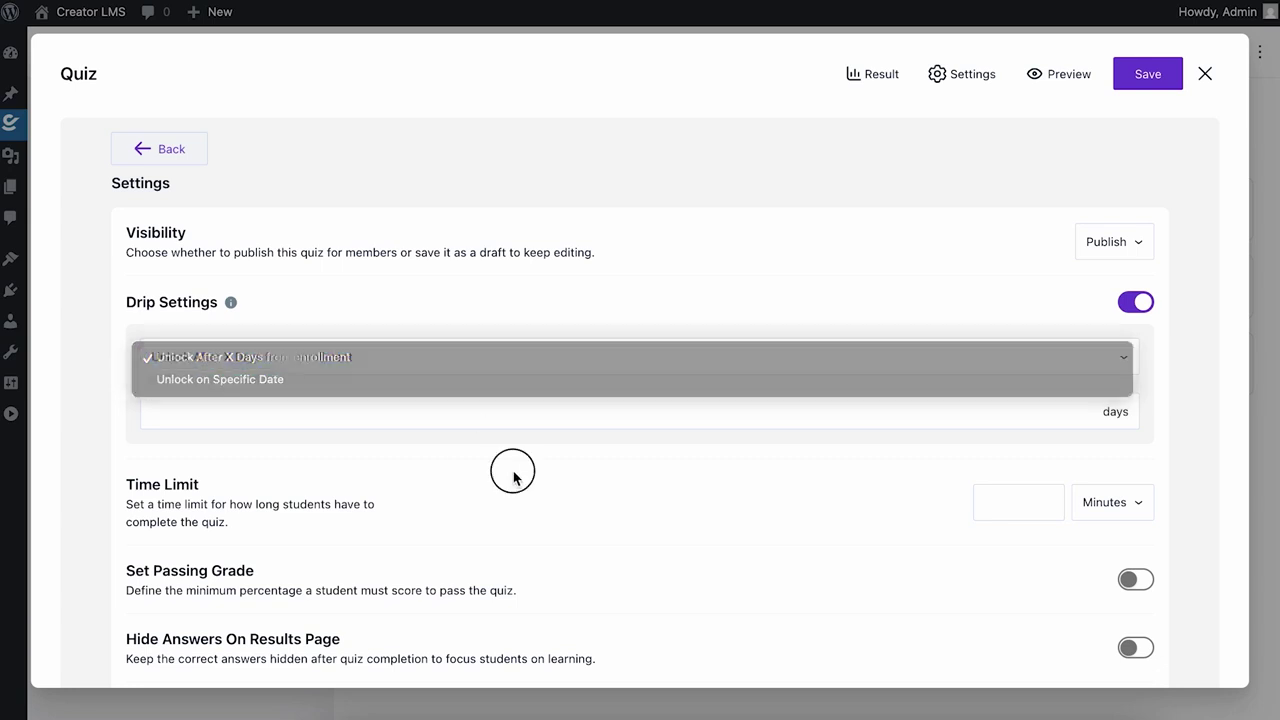
# - Turn off Drip Settings for the quiz and set the time limit to 30 minutes
pyautogui.click(1133, 303)
pyautogui.scroll(-3, 817, 394)
pyautogui.click(1006, 208)
pyautogui.write('30')
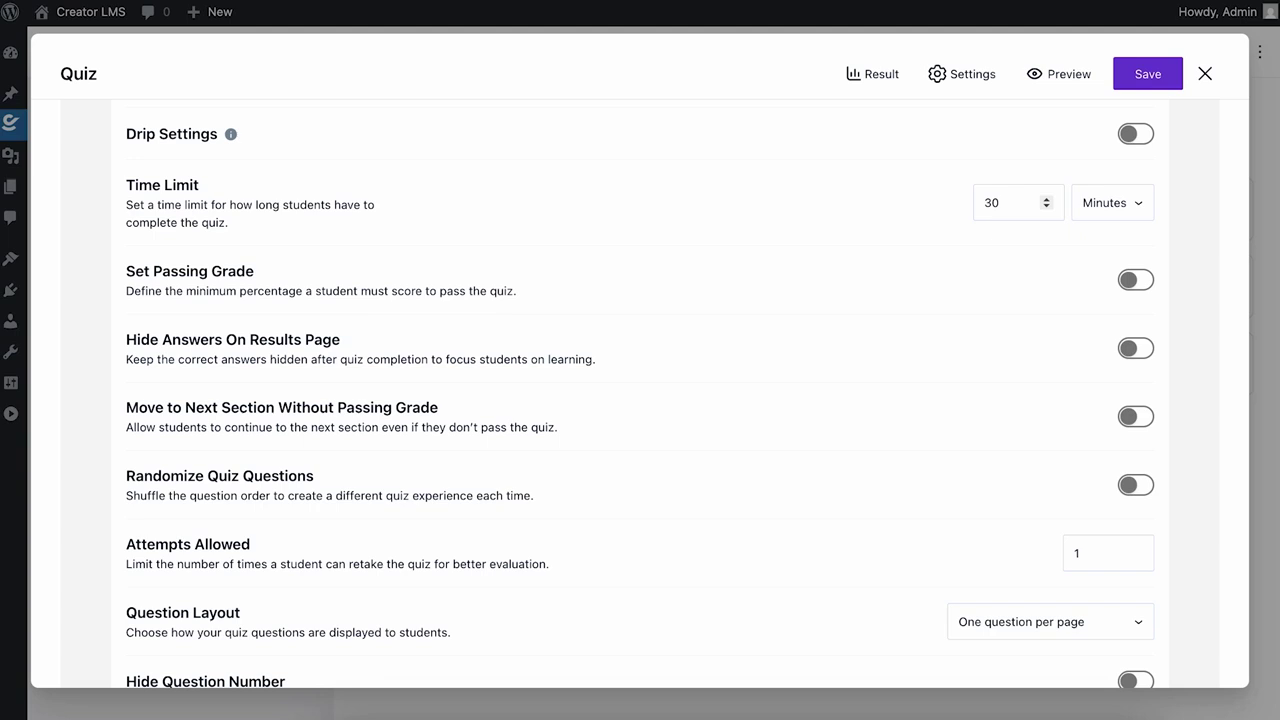
# - Enable Set Passing Grade, try 20 and 7 as the grade, and set it to 5
pyautogui.click(1131, 279)
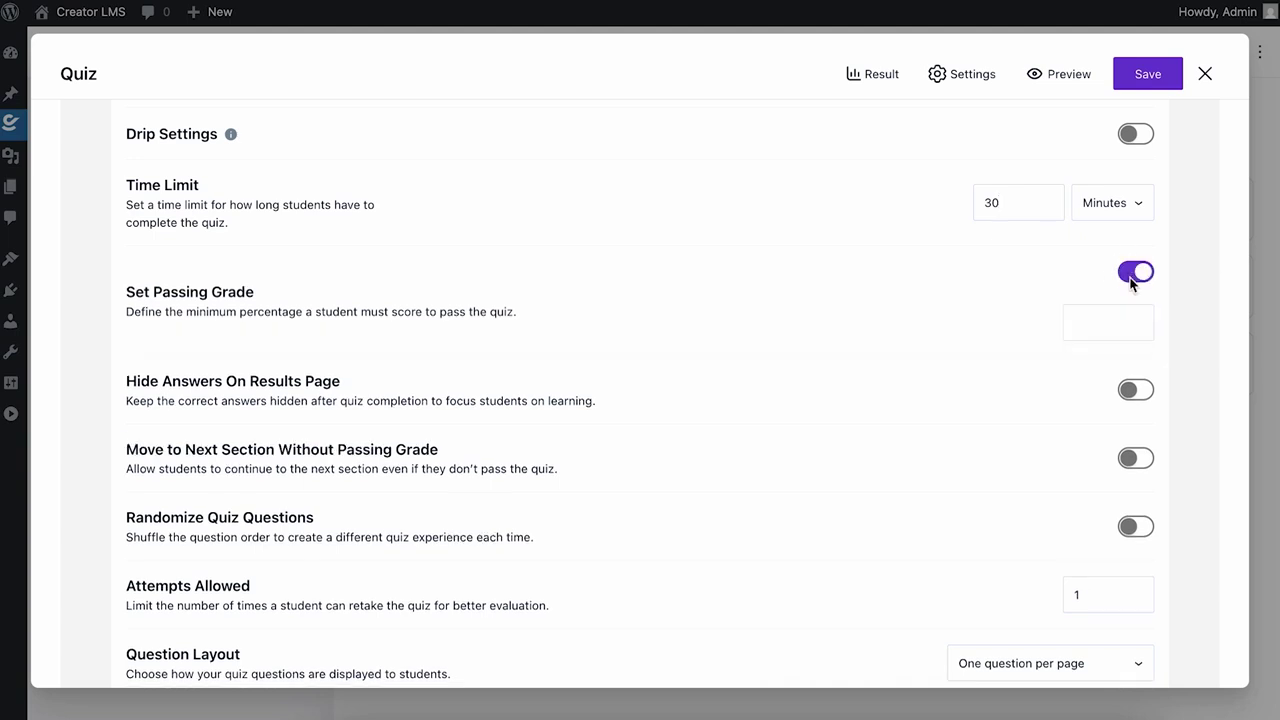
pyautogui.click(1103, 334)
pyautogui.write('20')
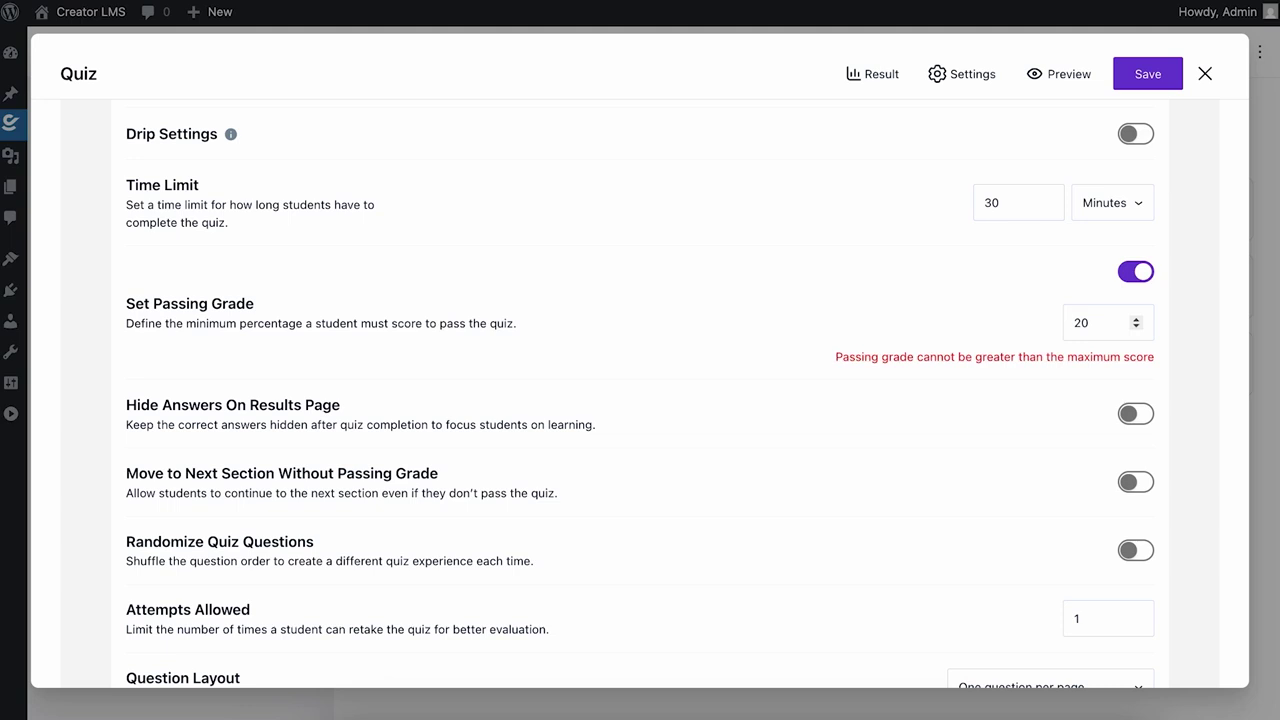
pyautogui.click(849, 360)
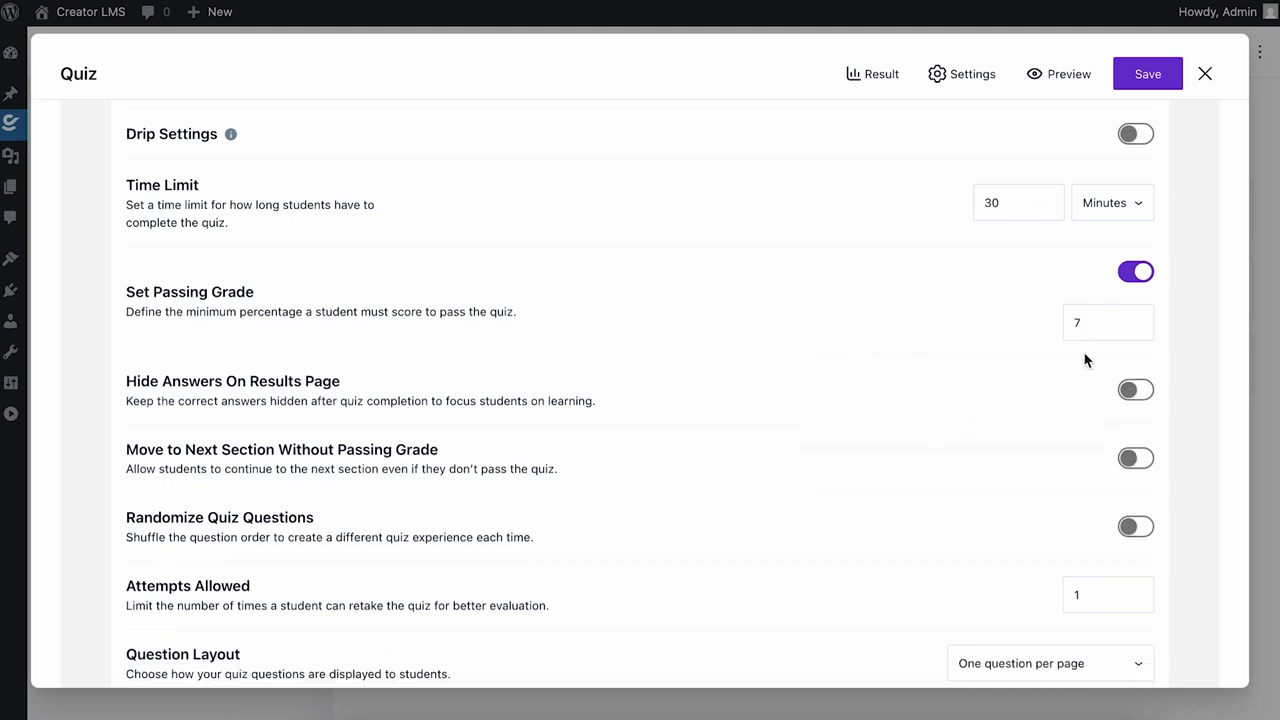
pyautogui.click(1136, 327)
pyautogui.click(1136, 327)
pyautogui.press('BackSpace')
pyautogui.write('7')
pyautogui.write('5')
# - Enable Move to Next Section Without Passing Grade and clear the Attempts Allowed value
pyautogui.scroll(-2, 689, 586)
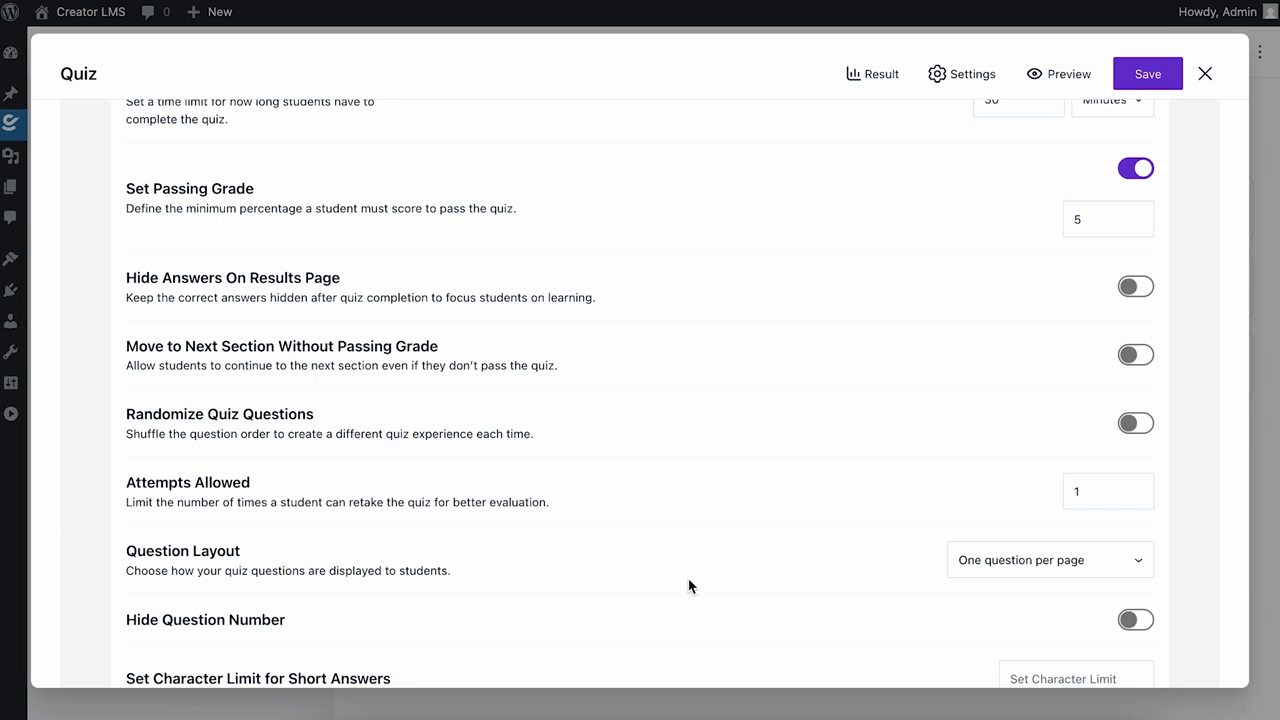
pyautogui.click(1133, 355)
pyautogui.scroll(-2, 794, 423)
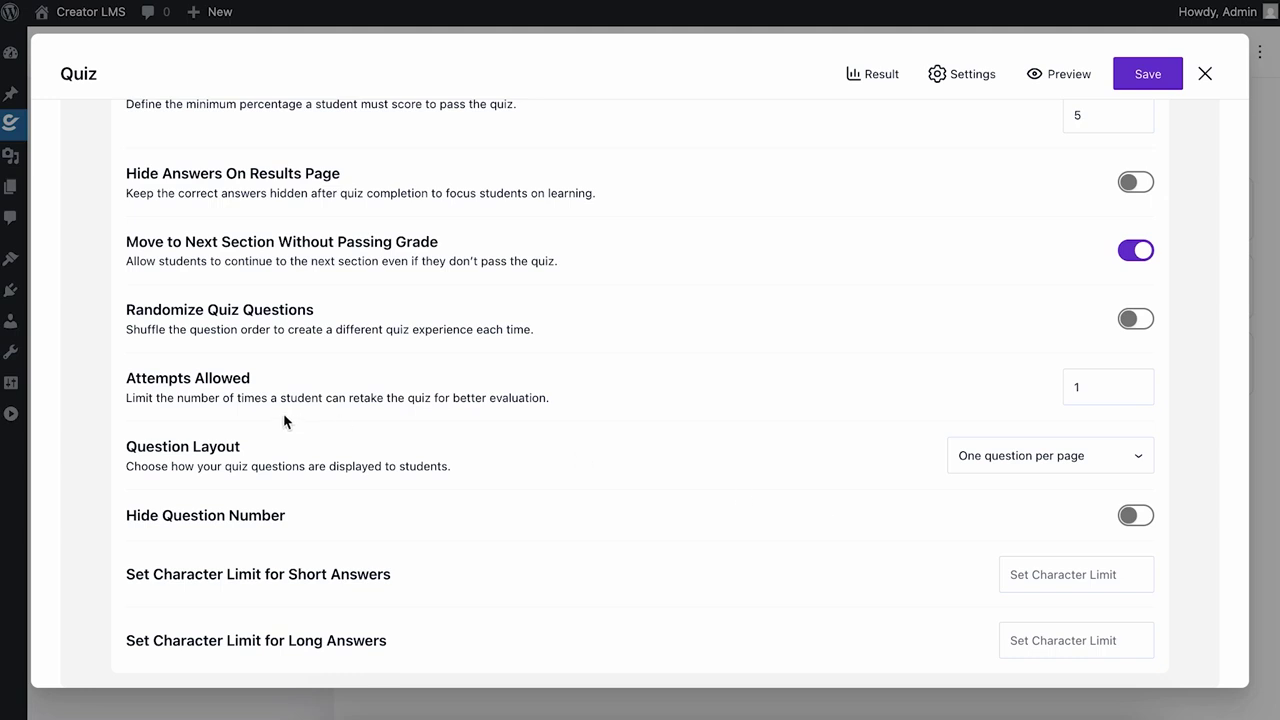
pyautogui.click(1096, 389)
pyautogui.press('BackSpace')
# - Check the Question Layout choices while keeping One question per page, and look over the character limit settings for answers
pyautogui.click(1020, 508)
pyautogui.click(1020, 466)
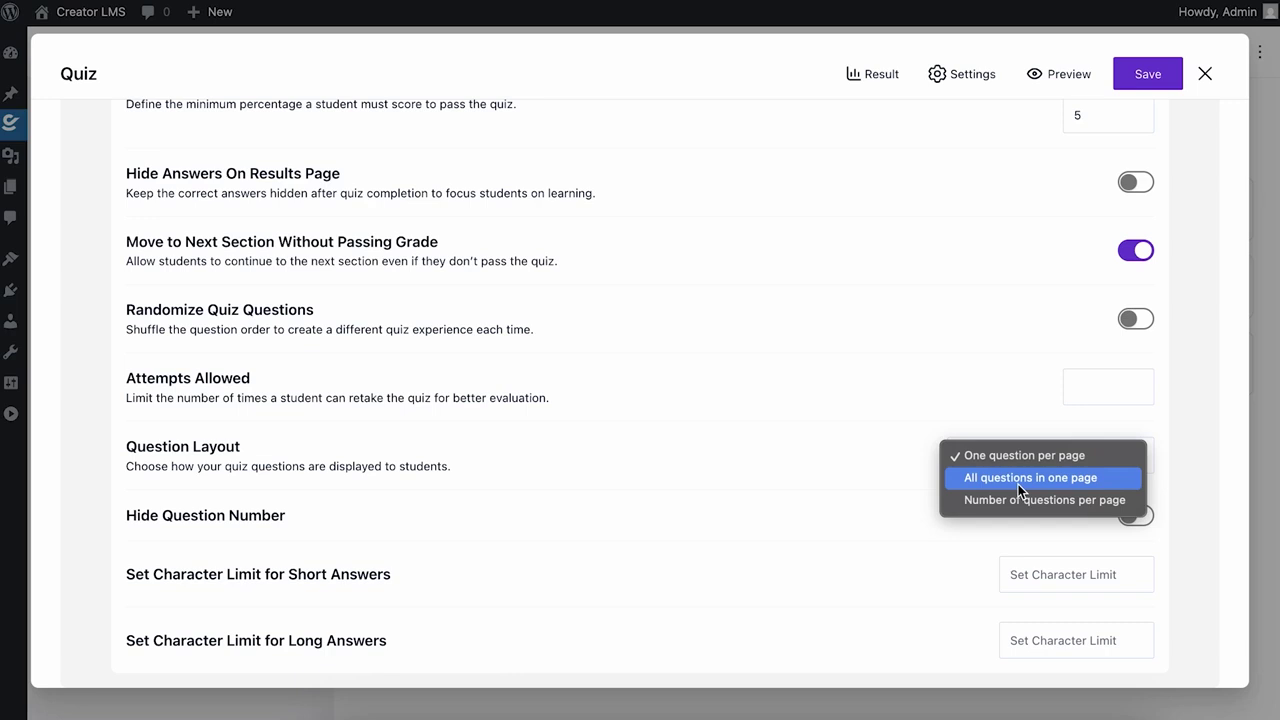
pyautogui.click(817, 486)
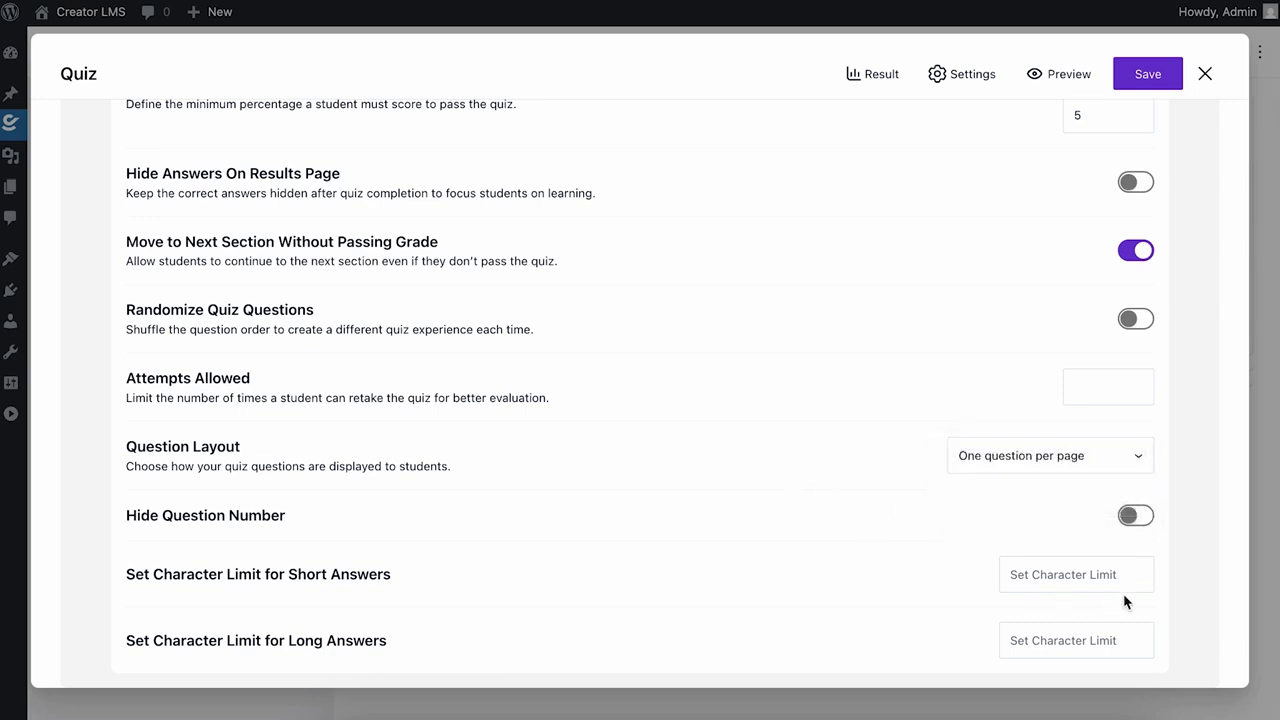
pyautogui.scroll(4, 617, 449)
pyautogui.scroll(-4, 617, 449)
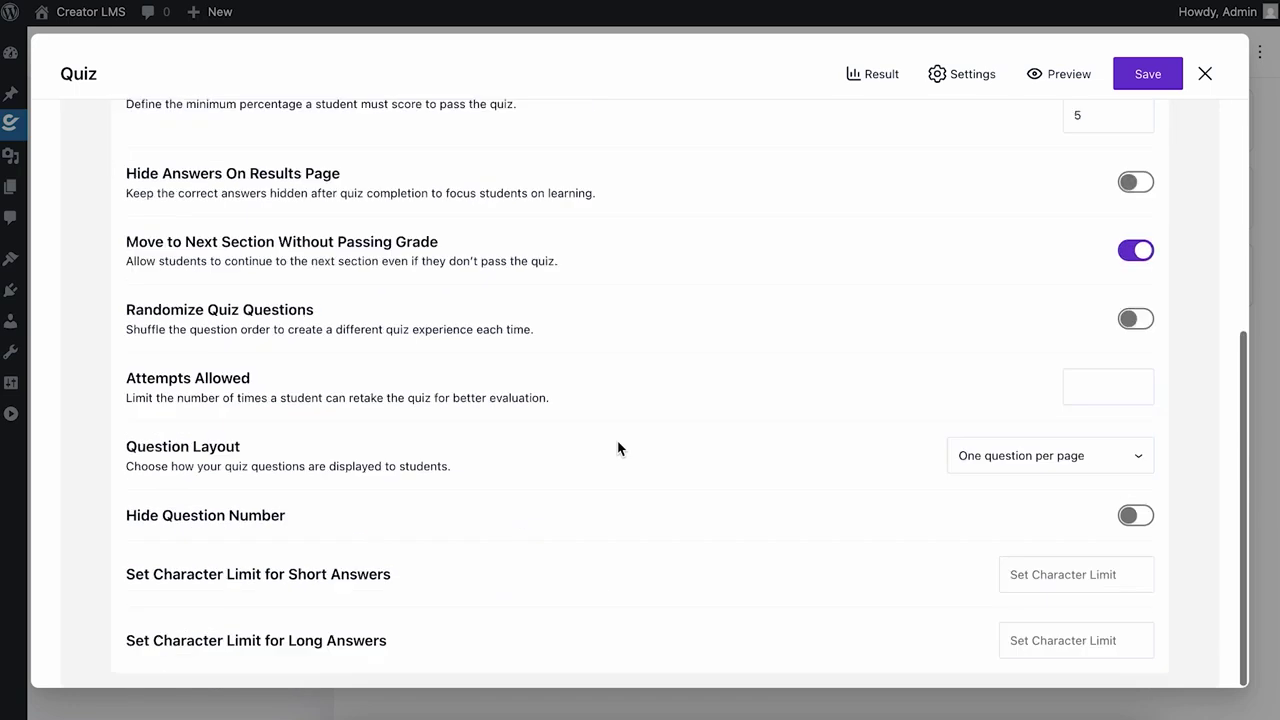
pyautogui.click(147, 652)
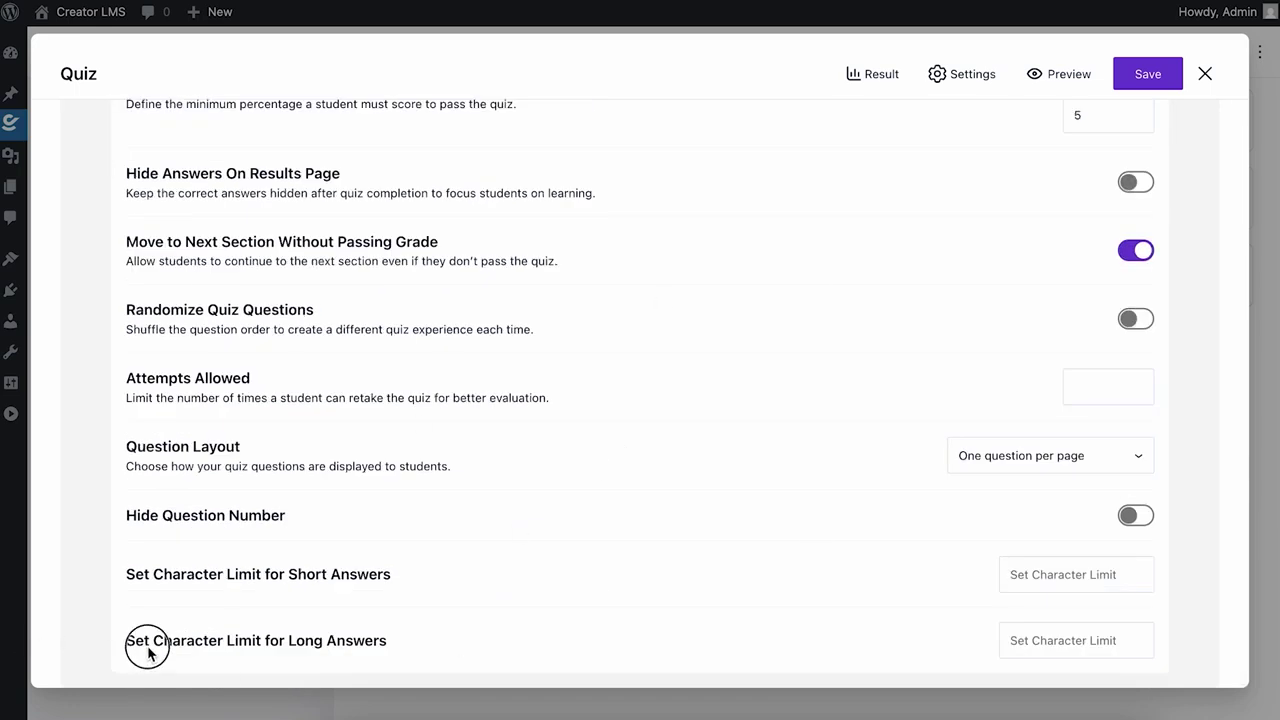
pyautogui.moveTo(147, 652); pyautogui.dragTo(374, 652)
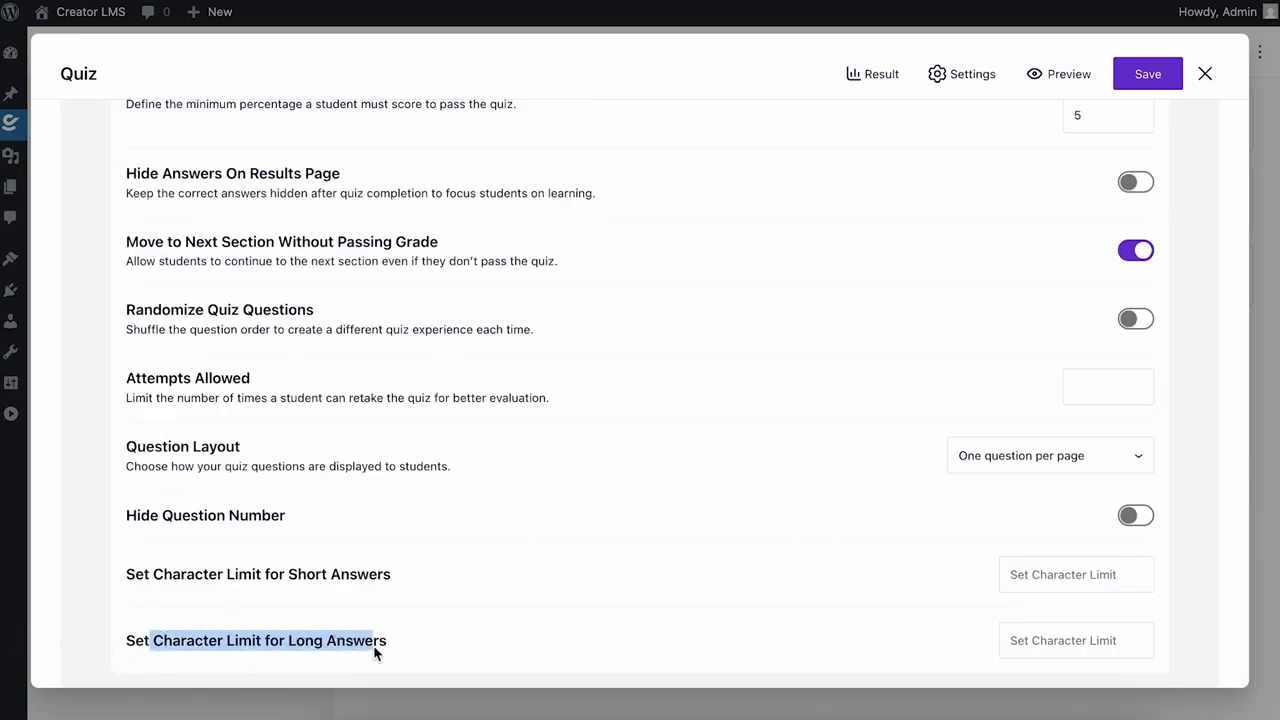
# - Save the quiz settings and start the Digital Marketing Basics quiz in its preview
pyautogui.click(1156, 95)
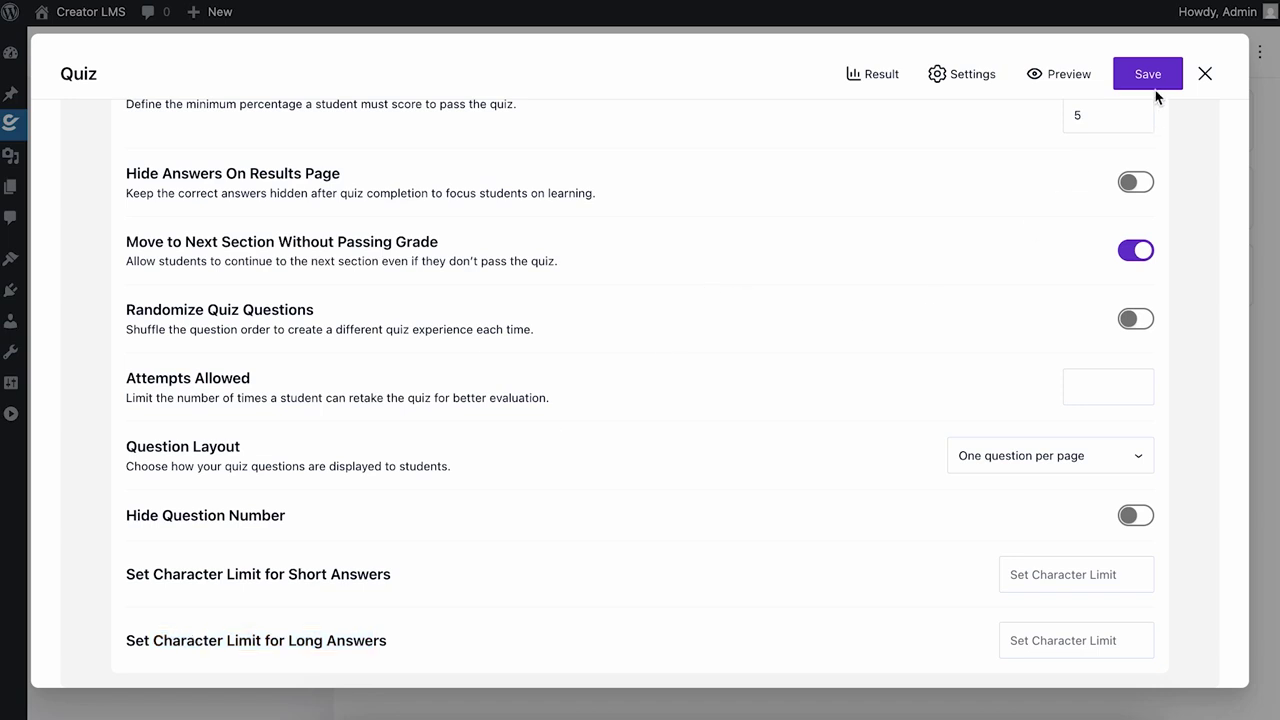
pyautogui.click(1060, 74)
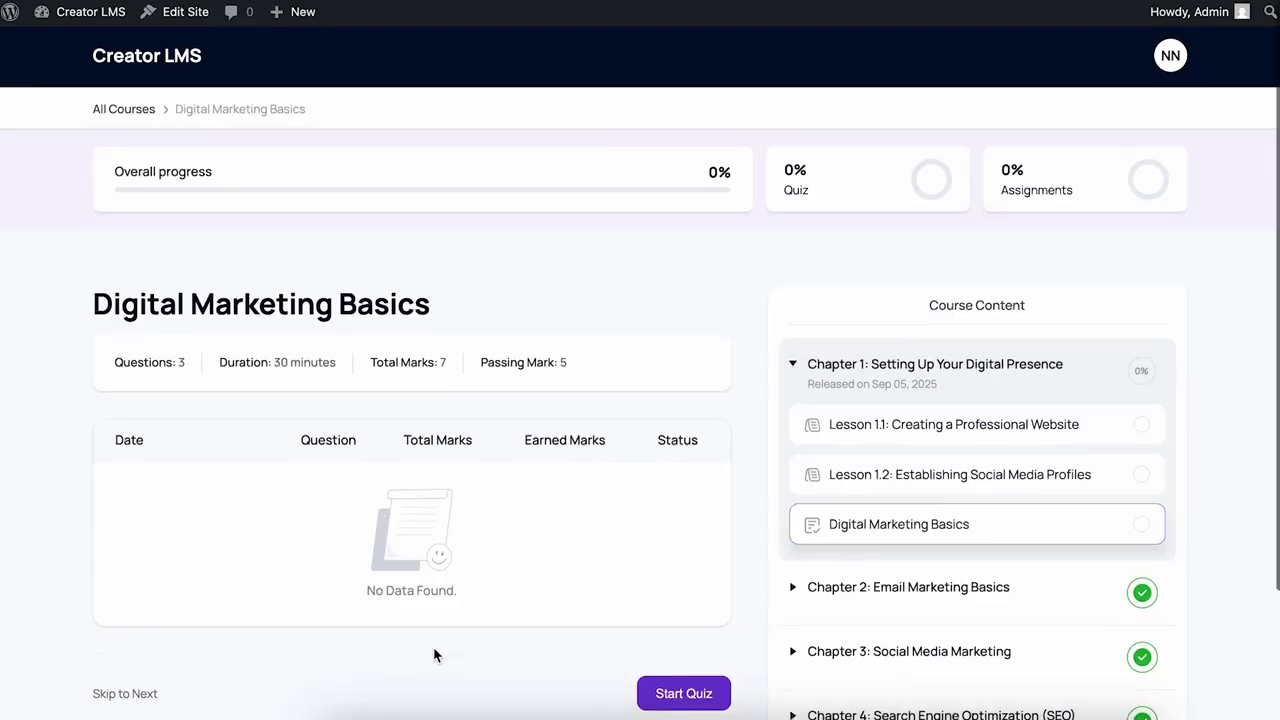
pyautogui.scroll(-3, 808, 505)
pyautogui.click(684, 531)
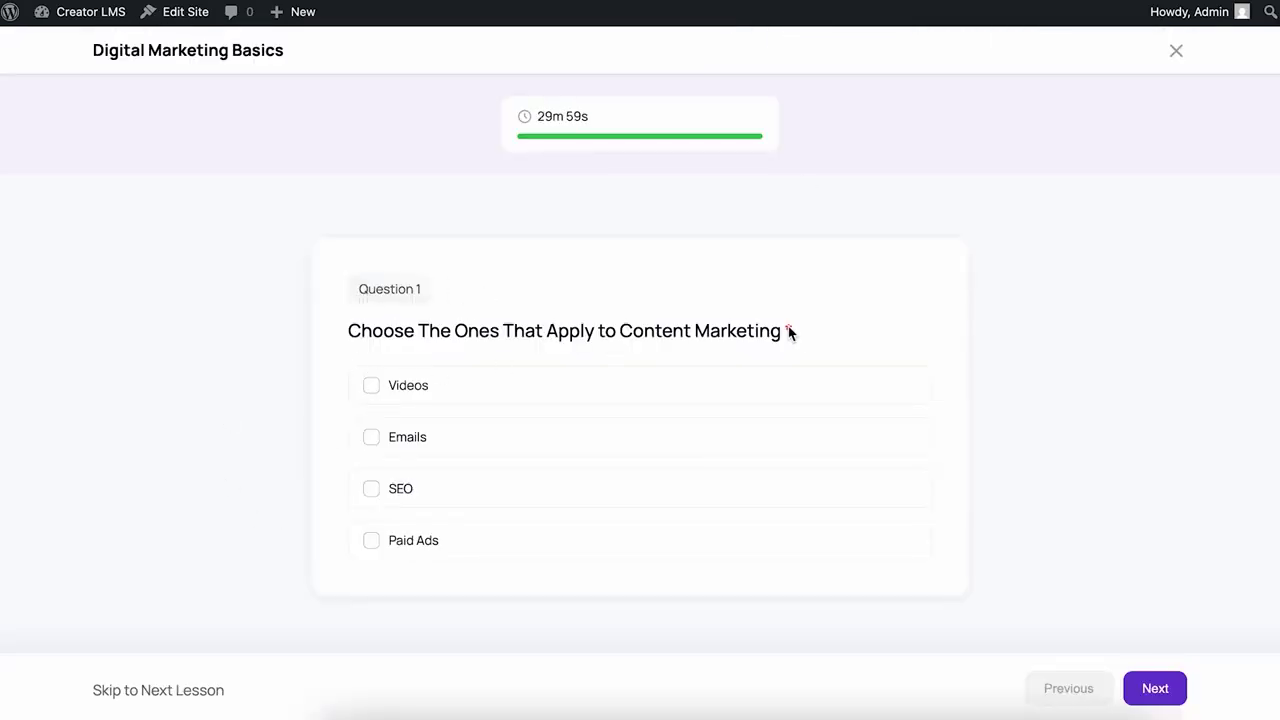
# - Check the countdown timer, answer Question 1 with Videos, Emails and SEO, and continue to the next question
pyautogui.moveTo(524, 115); pyautogui.dragTo(599, 118)
pyautogui.click(367, 400)
pyautogui.click(378, 438)
pyautogui.click(372, 490)
pyautogui.scroll(-2, 1108, 503)
pyautogui.click(1158, 684)
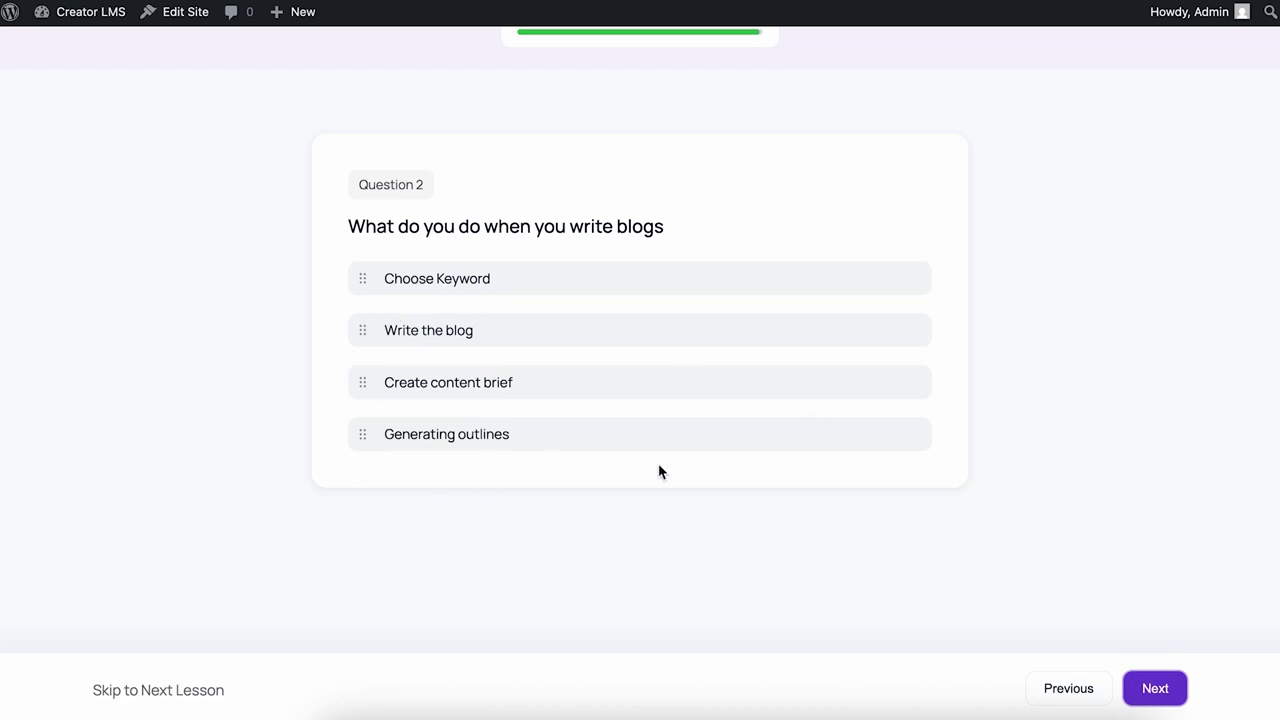
# - Reorder Question 2 as Choose Keyword, Generating outlines, Create content brief, Write the blog, and continue to the matching question
pyautogui.moveTo(548, 393); pyautogui.dragTo(554, 334)
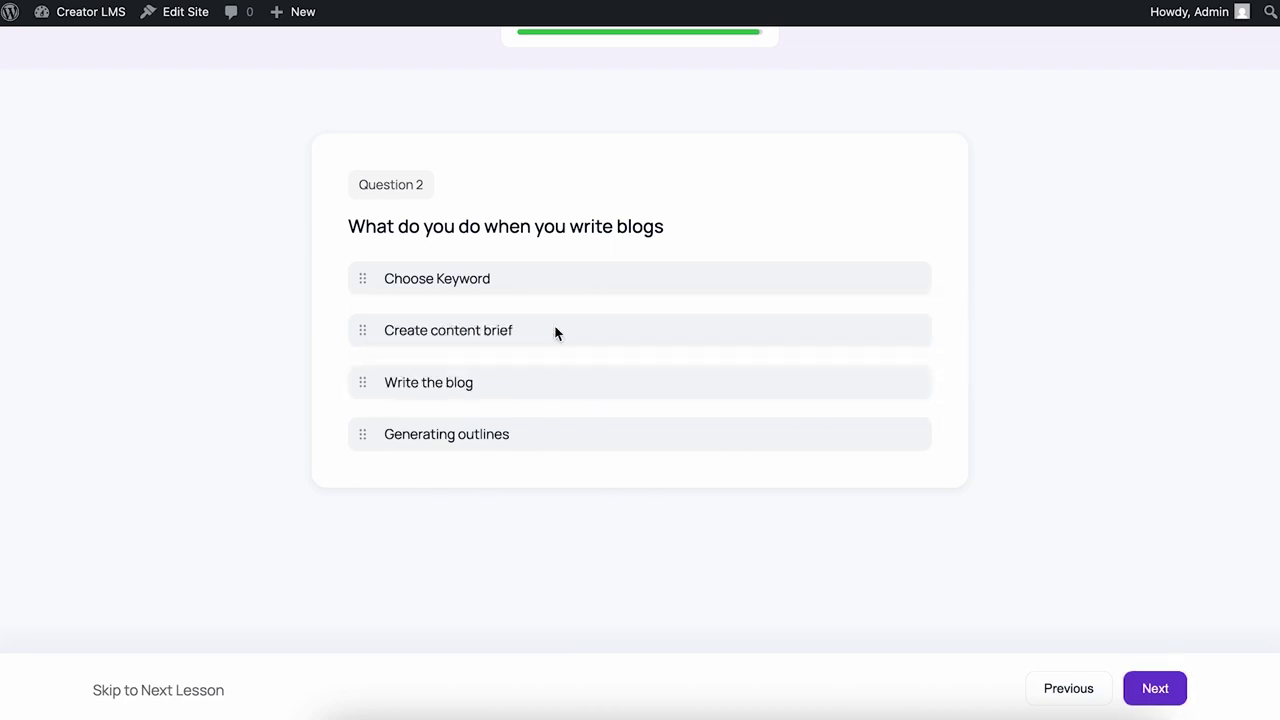
pyautogui.moveTo(531, 445); pyautogui.dragTo(519, 311)
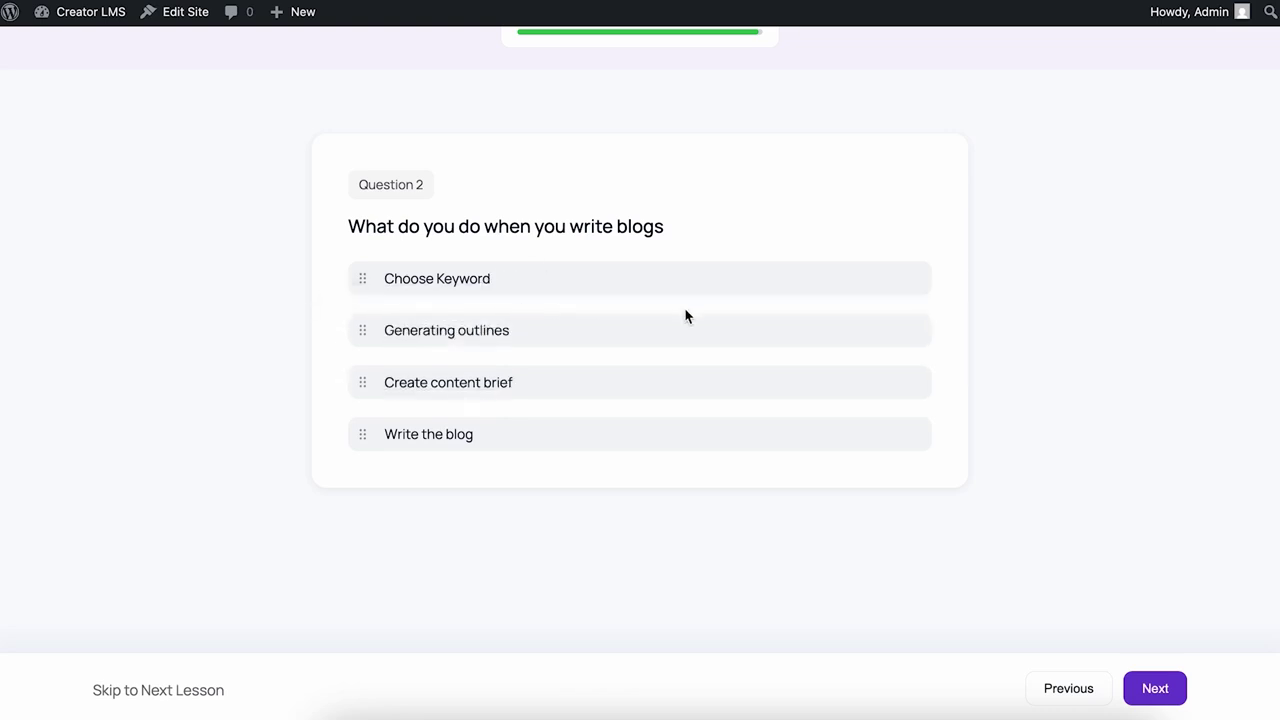
pyautogui.click(1170, 701)
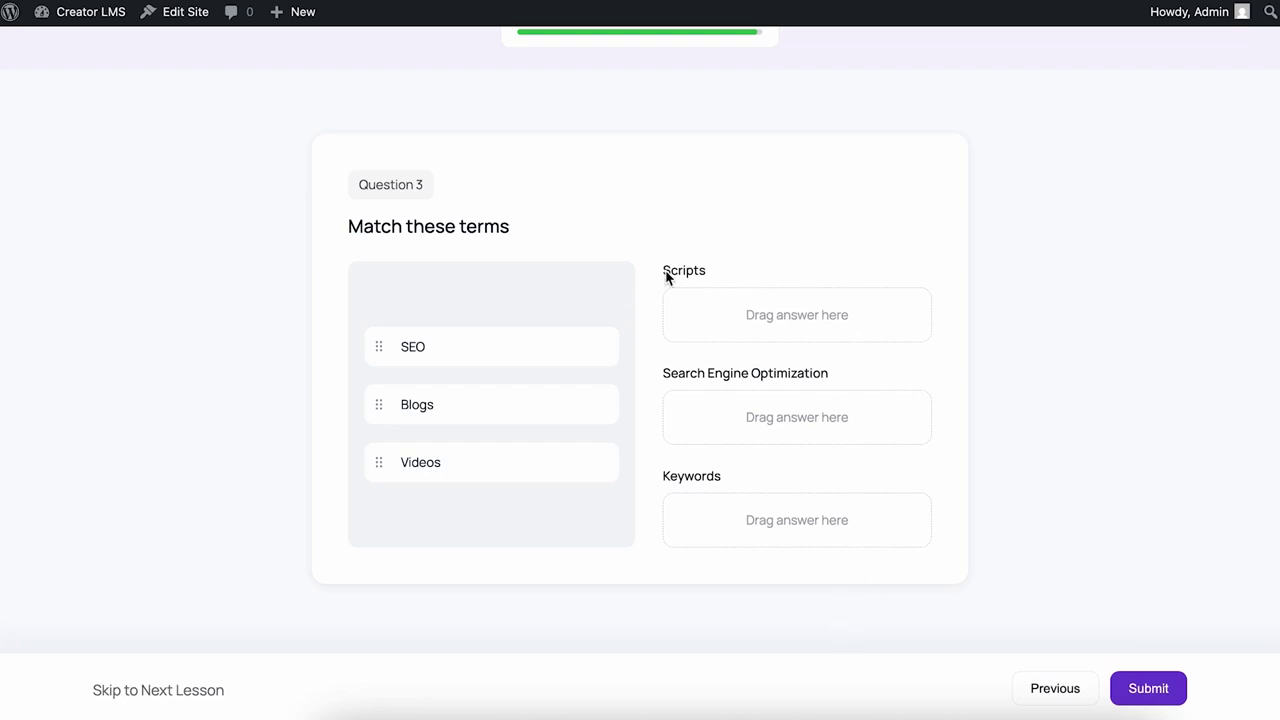
# - Match Videos with Scripts, Blogs with Keywords, and SEO with Search Engine Optimization in Question 3
pyautogui.moveTo(465, 482); pyautogui.dragTo(723, 320)
pyautogui.moveTo(473, 416); pyautogui.dragTo(772, 529)
pyautogui.moveTo(457, 334); pyautogui.dragTo(805, 420)
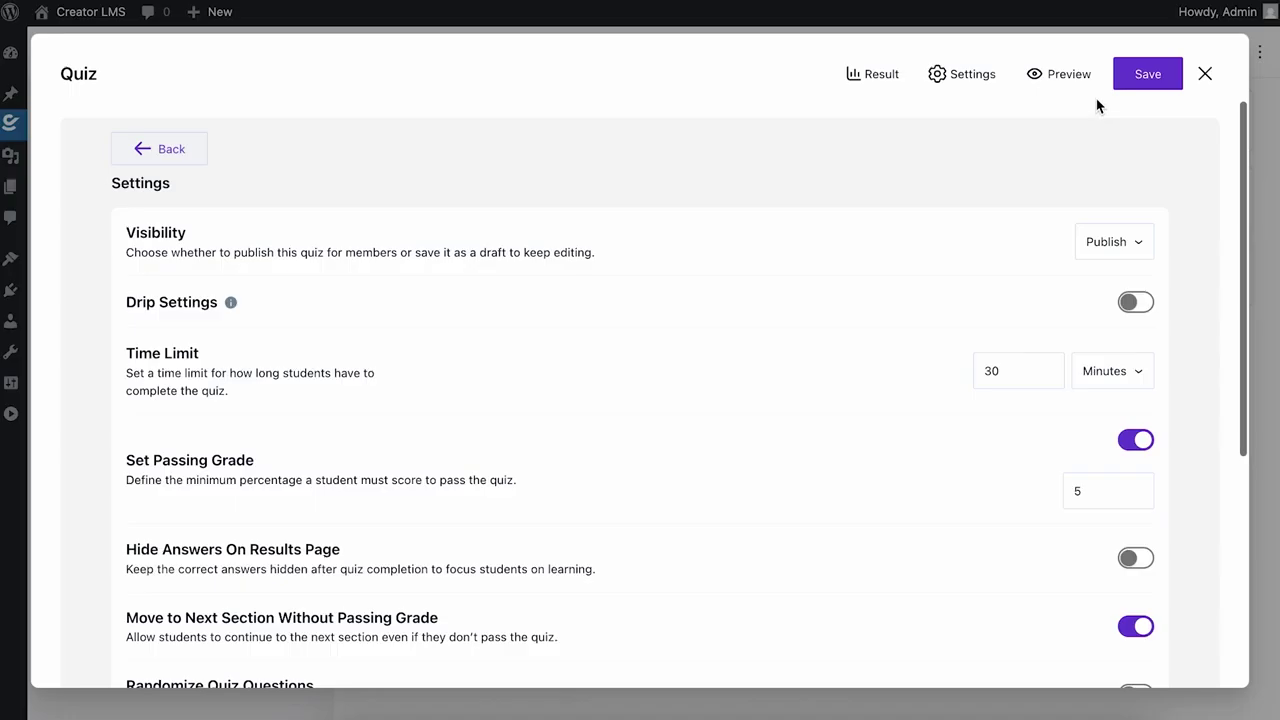
# - Save the quiz from its settings and close the quiz editor to return to the Chapter 1 content
pyautogui.click(1163, 78)
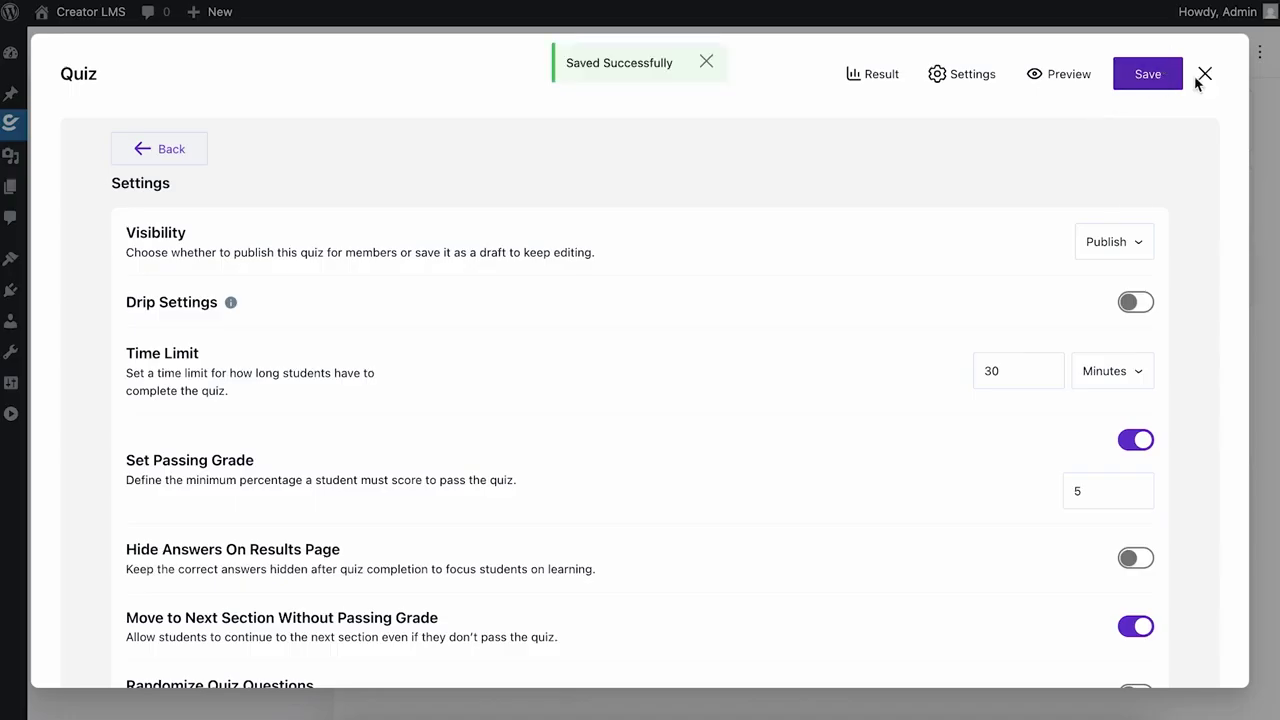
pyautogui.click(1205, 73)
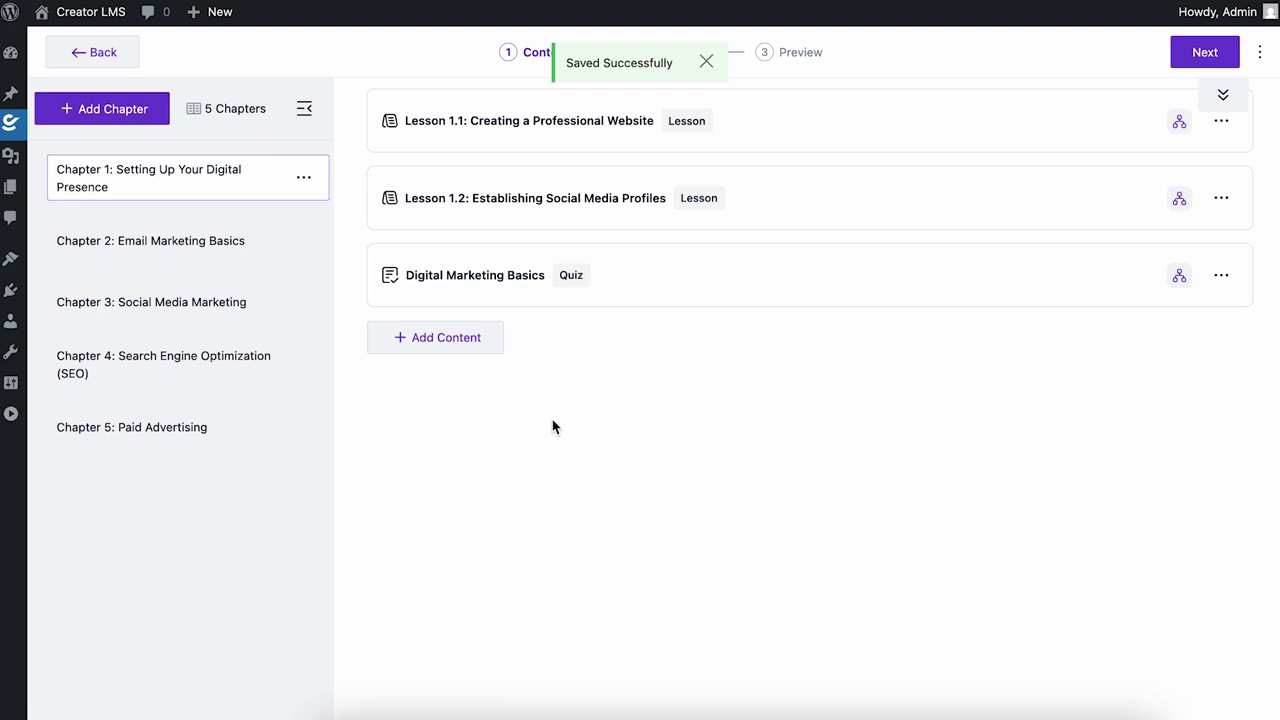